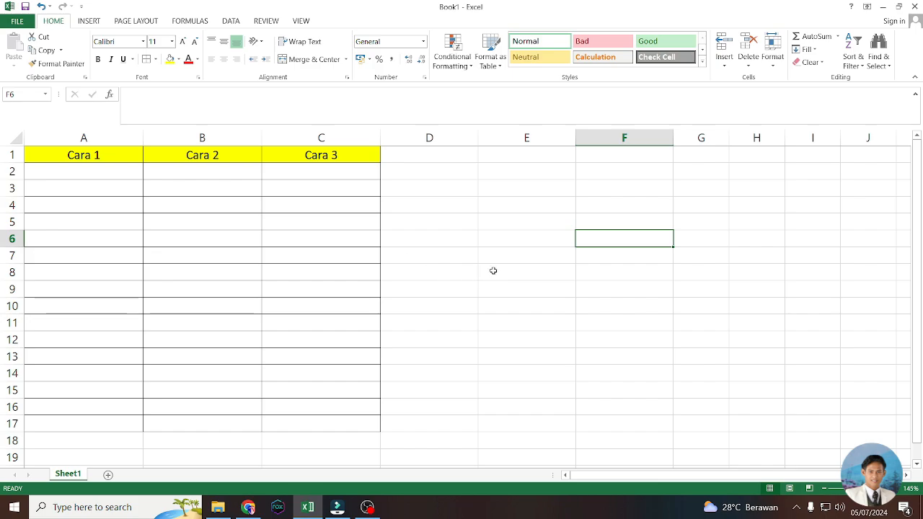
pyautogui.click(117, 176)
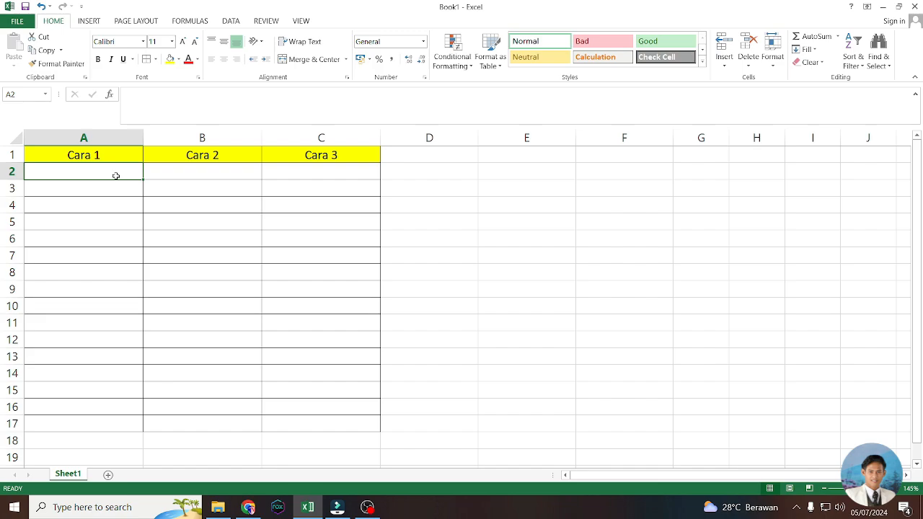
pyautogui.write('0821')
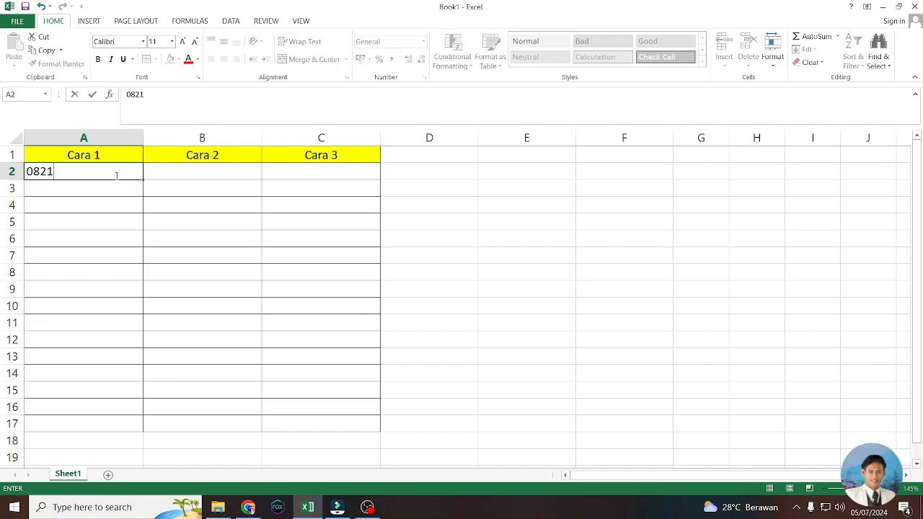
pyautogui.write('222346')
pyautogui.press('BackSpace')
pyautogui.write('5678')
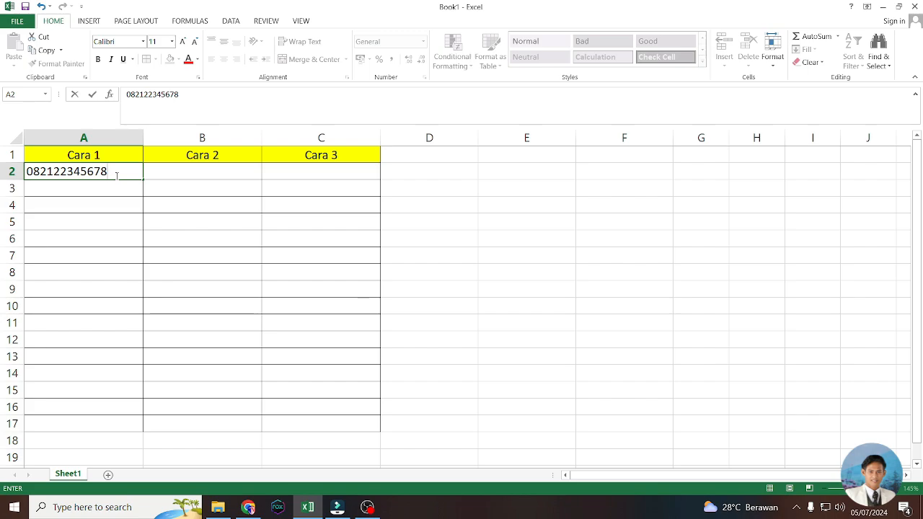
pyautogui.press('Return')
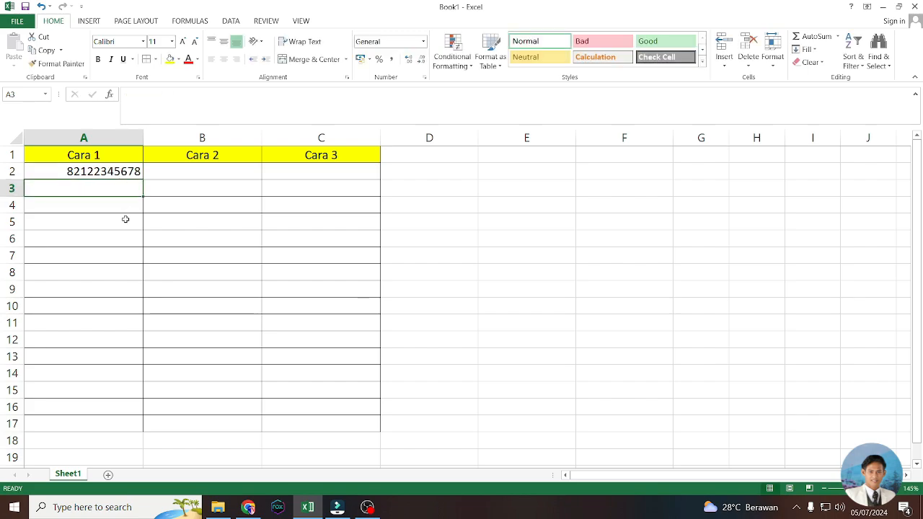
pyautogui.click(75, 171)
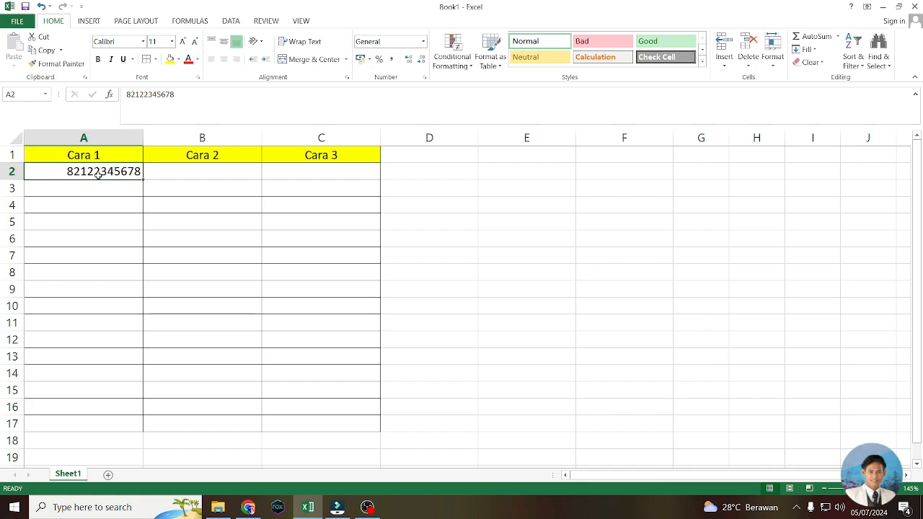
pyautogui.write("'")
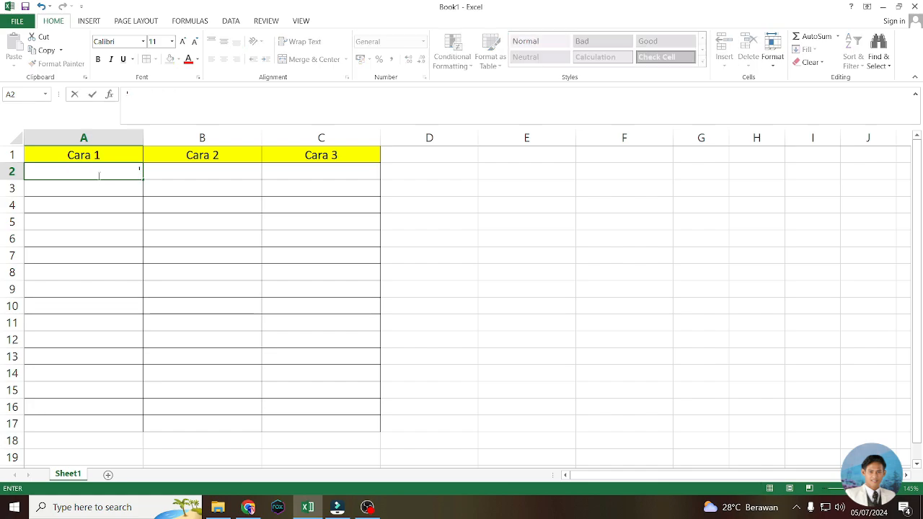
pyautogui.write('08223')
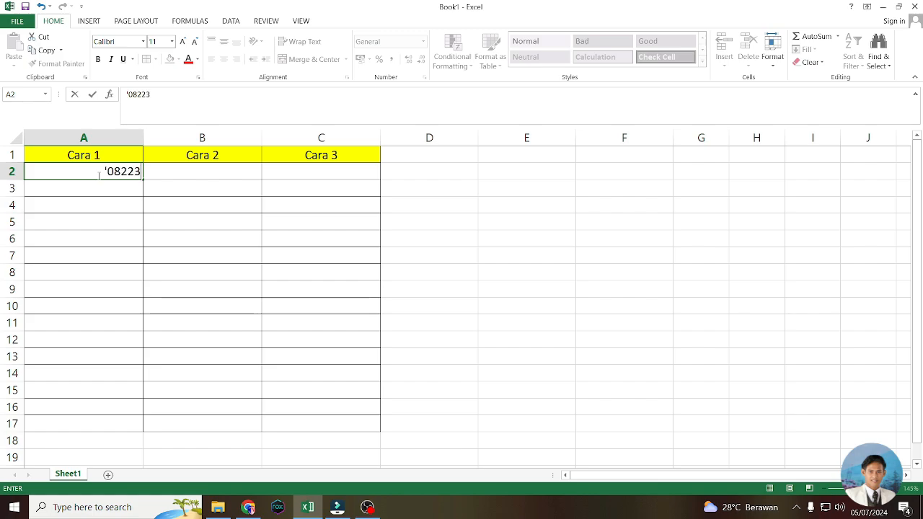
pyautogui.write('456')
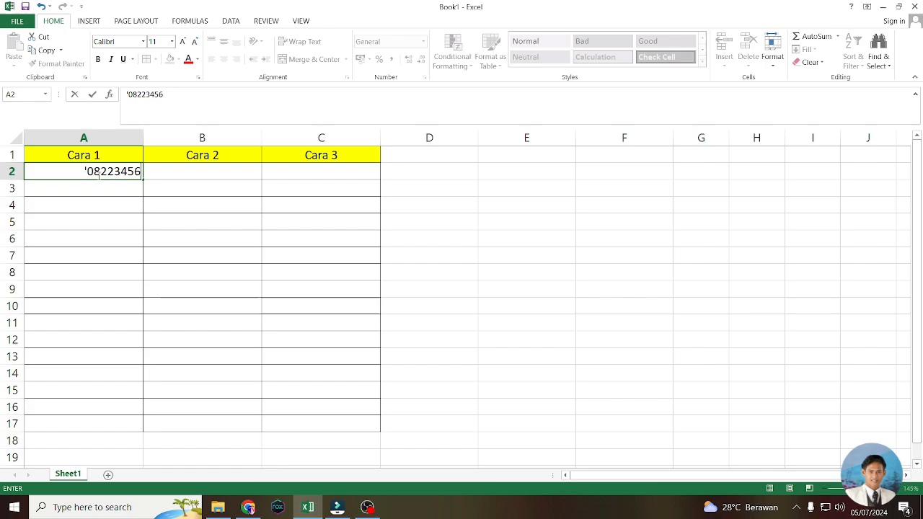
pyautogui.write('7890')
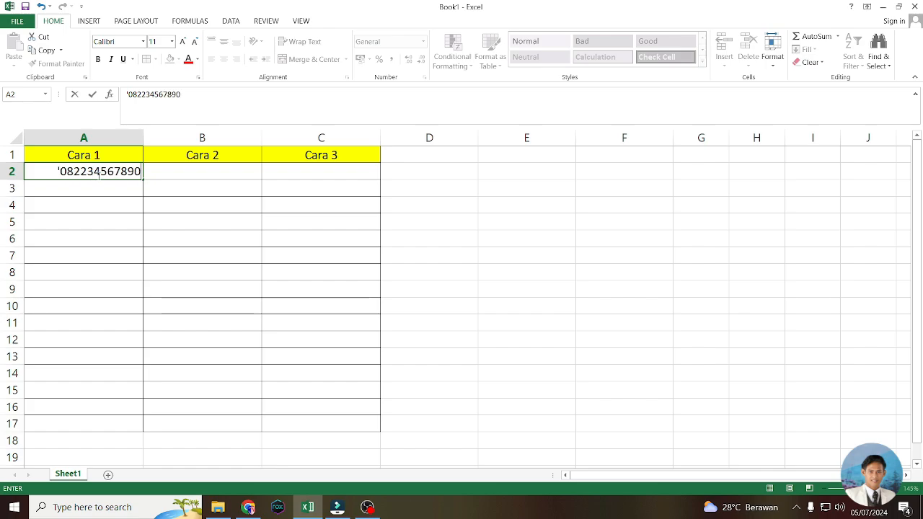
pyautogui.press('Return')
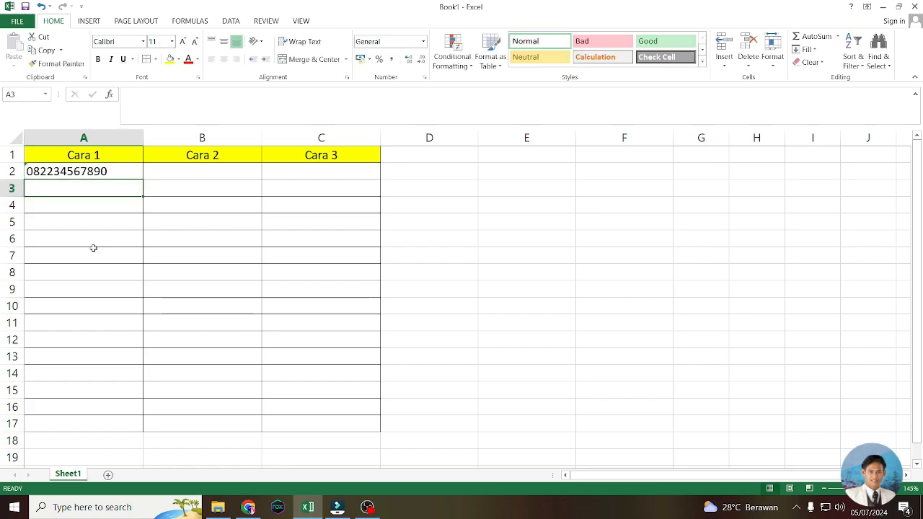
pyautogui.click(113, 173)
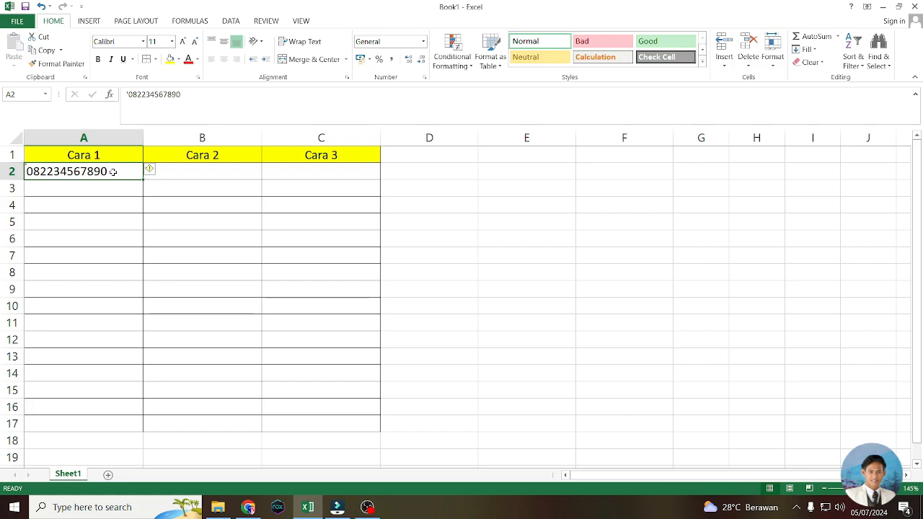
pyautogui.click(110, 187)
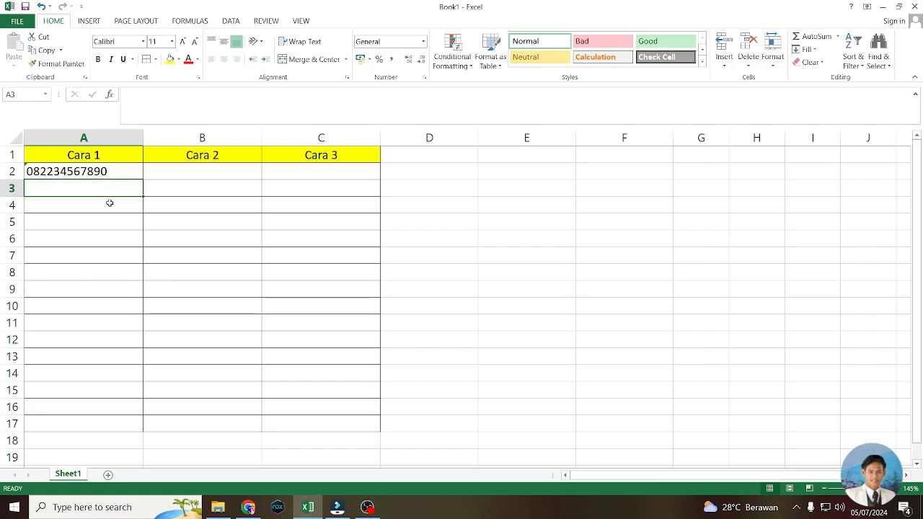
pyautogui.write('082')
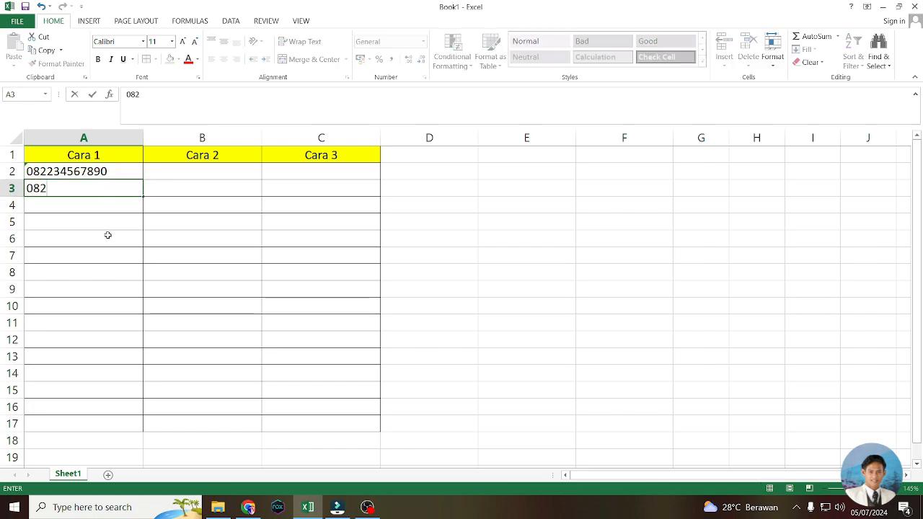
pyautogui.write('31')
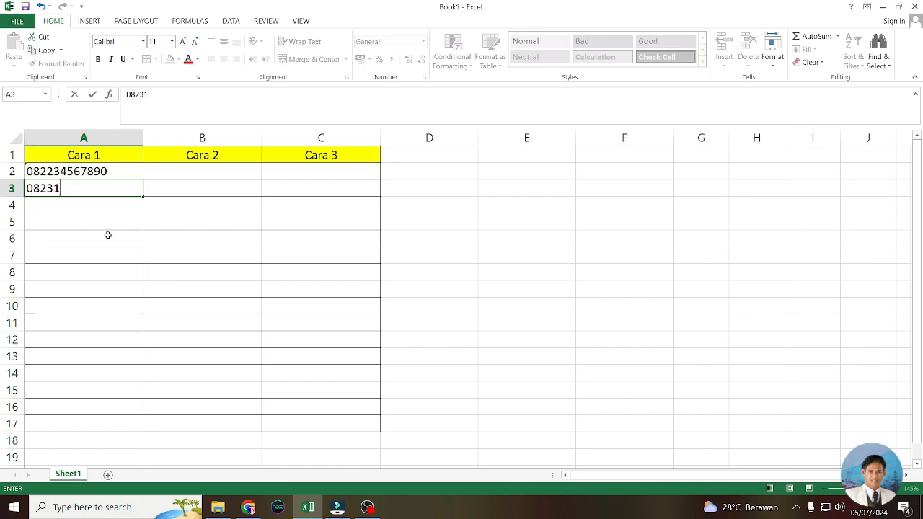
pyautogui.press('BackSpace')
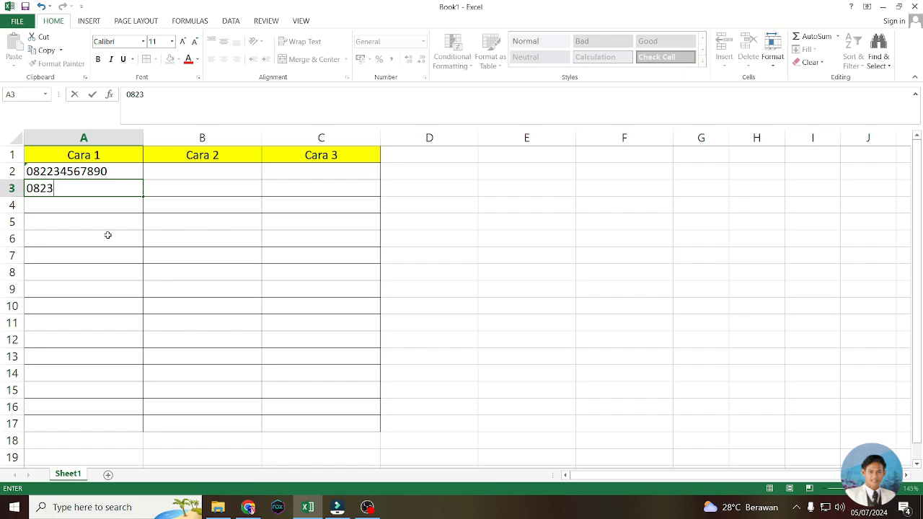
pyautogui.write('45678901')
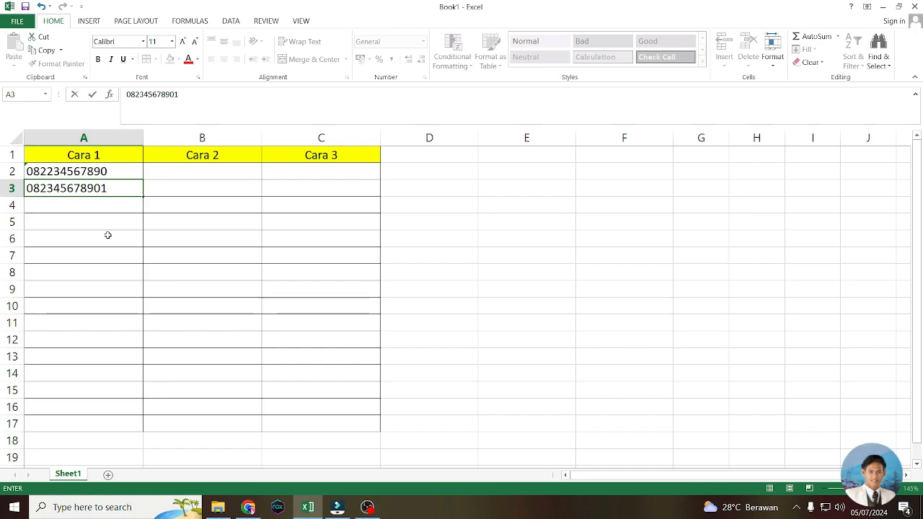
pyautogui.press('Return')
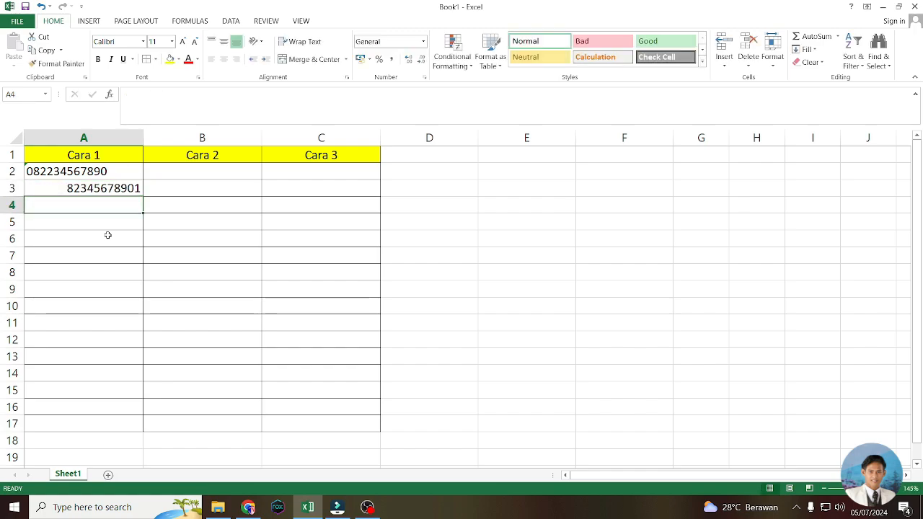
pyautogui.click(113, 188)
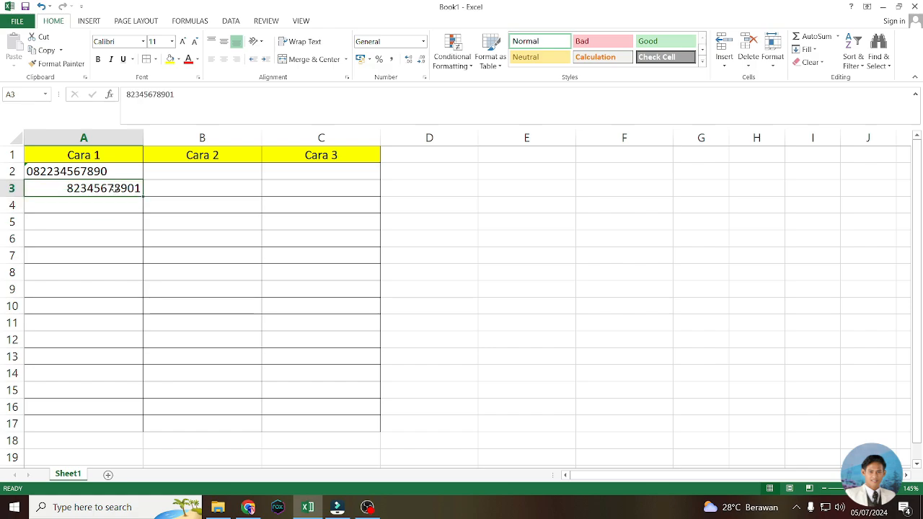
pyautogui.write("'")
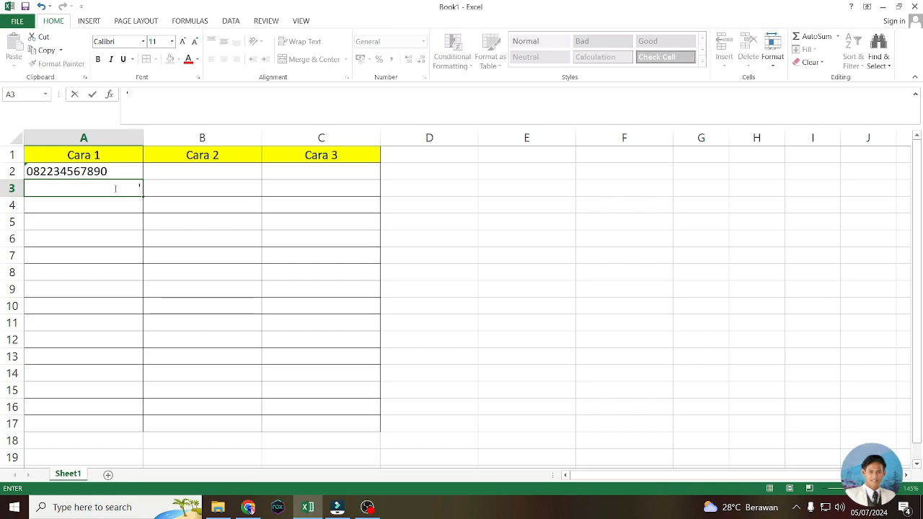
pyautogui.write('082234567890')
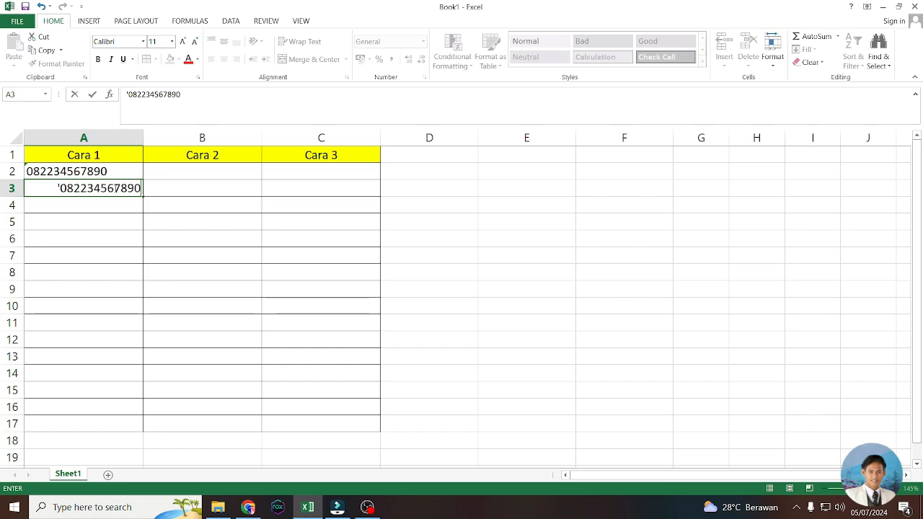
pyautogui.press('Return')
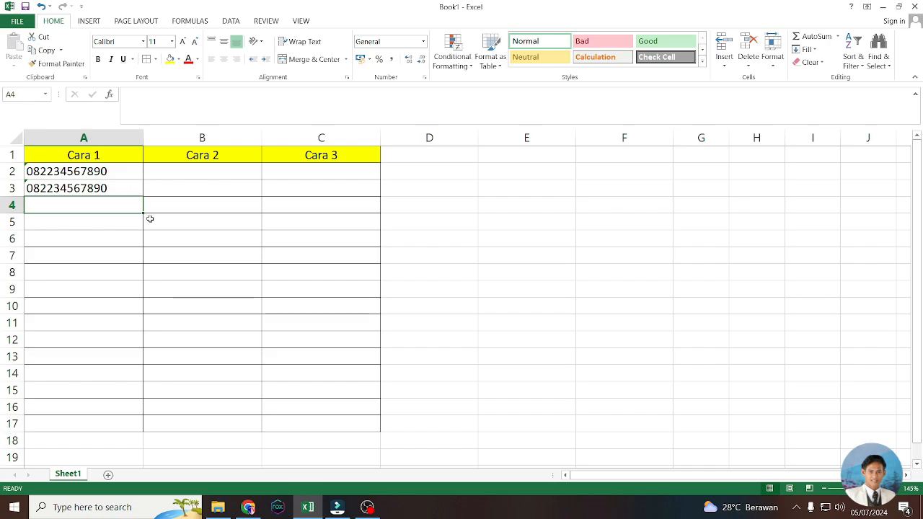
# Step: Apply the Text number format to cells B2:B17 under Cara 2
pyautogui.click(193, 172)
pyautogui.click(202, 157)
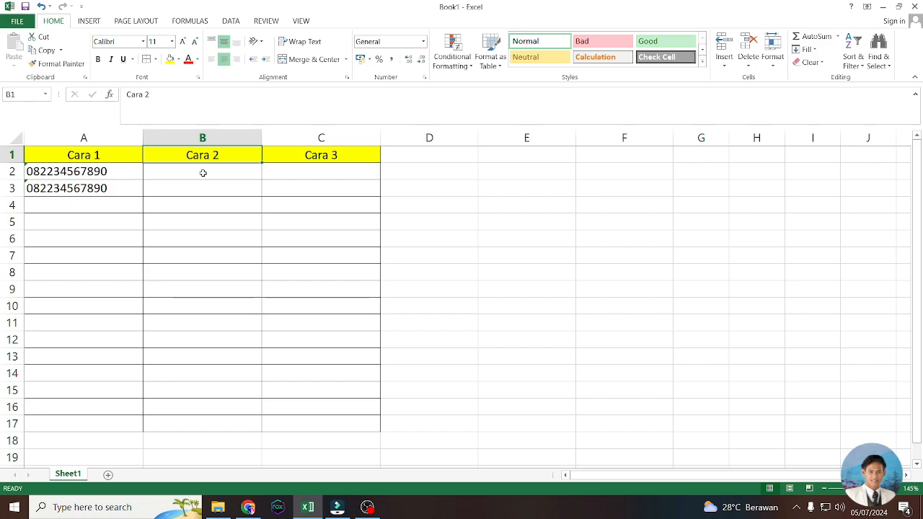
pyautogui.moveTo(203, 174); pyautogui.dragTo(199, 416)
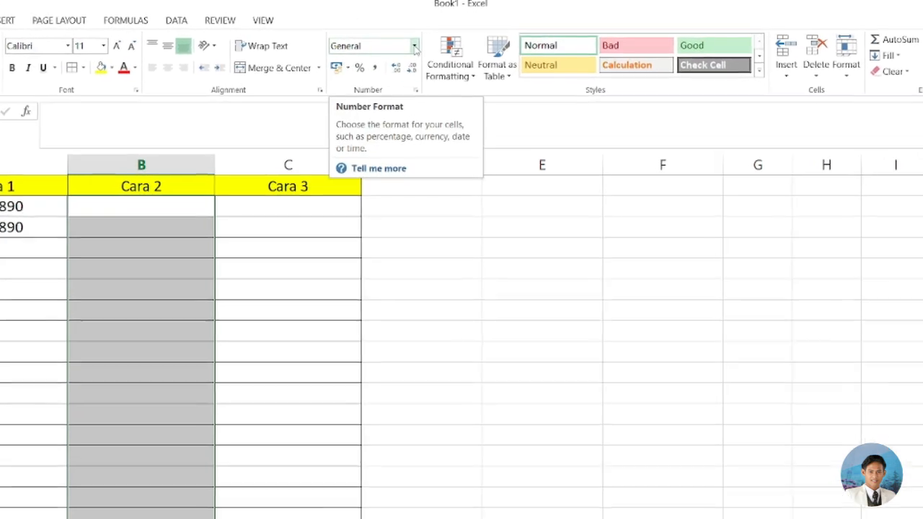
pyautogui.click(423, 42)
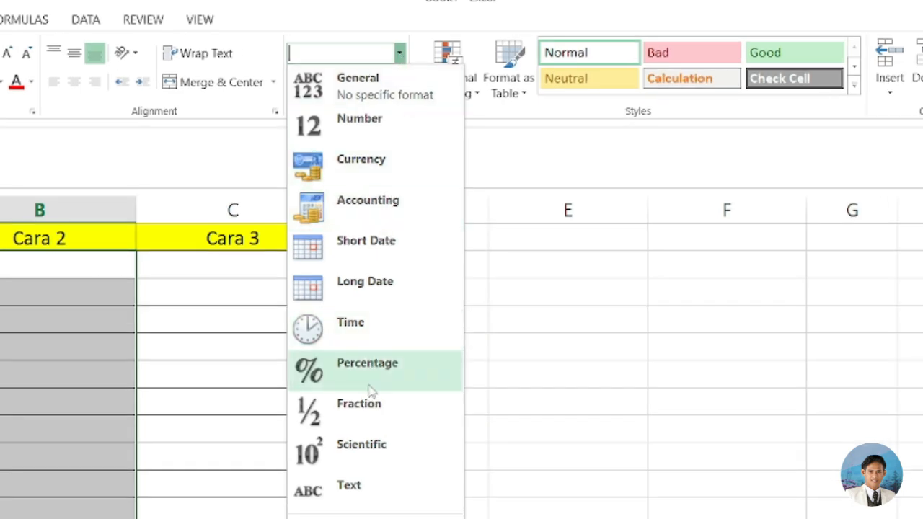
pyautogui.click(375, 464)
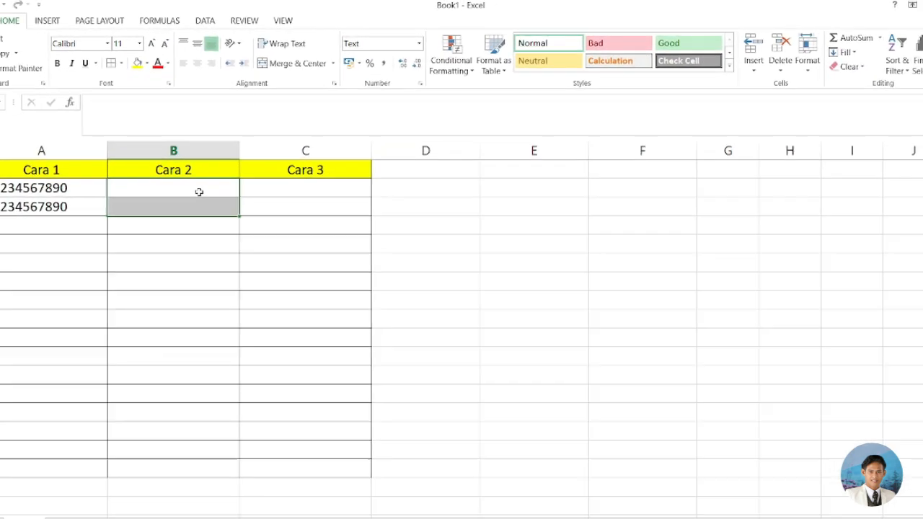
pyautogui.moveTo(199, 192); pyautogui.dragTo(182, 464)
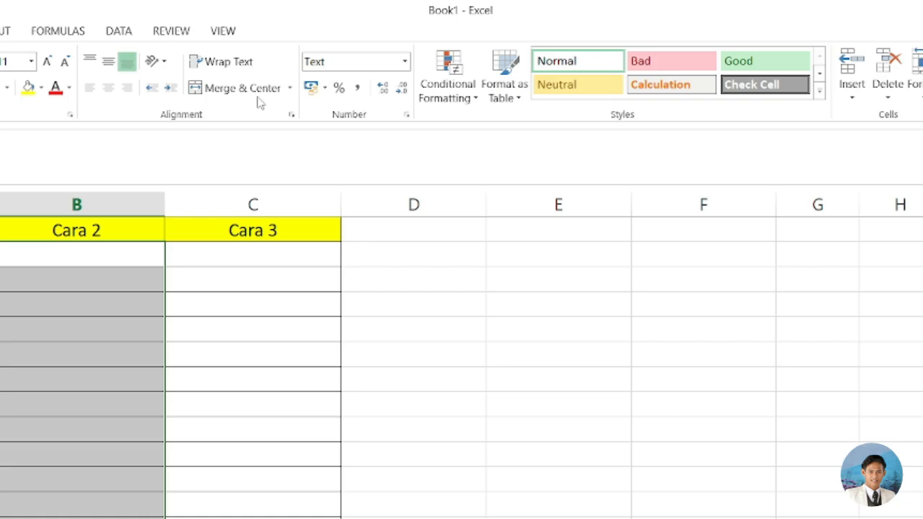
pyautogui.click(146, 294)
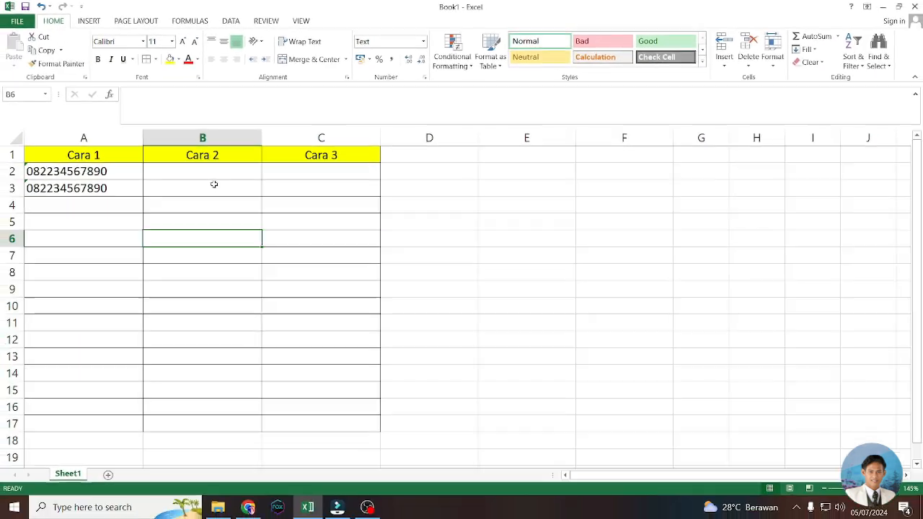
pyautogui.click(214, 177)
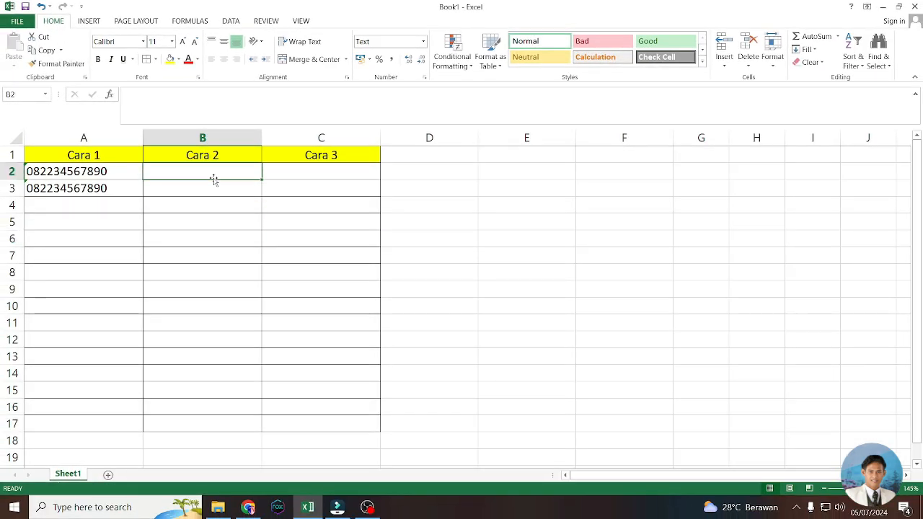
pyautogui.write('0822345')
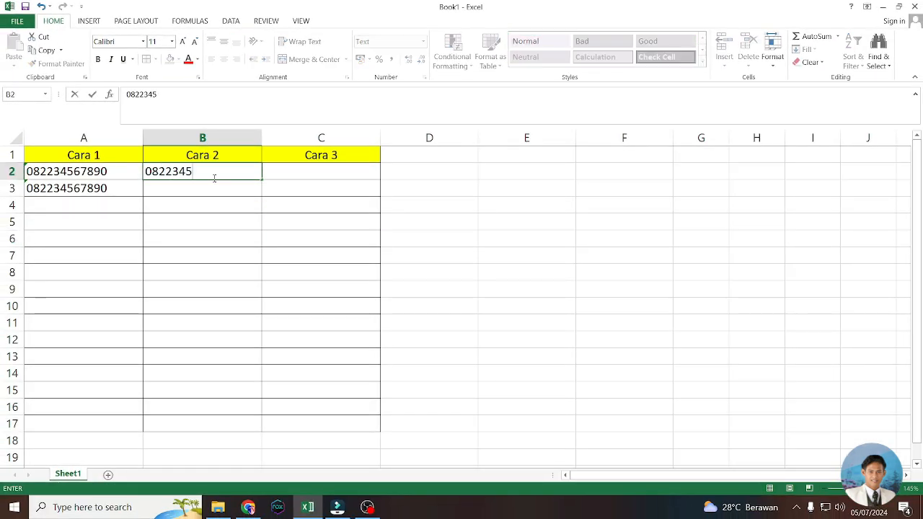
pyautogui.write('67890')
pyautogui.press('Return')
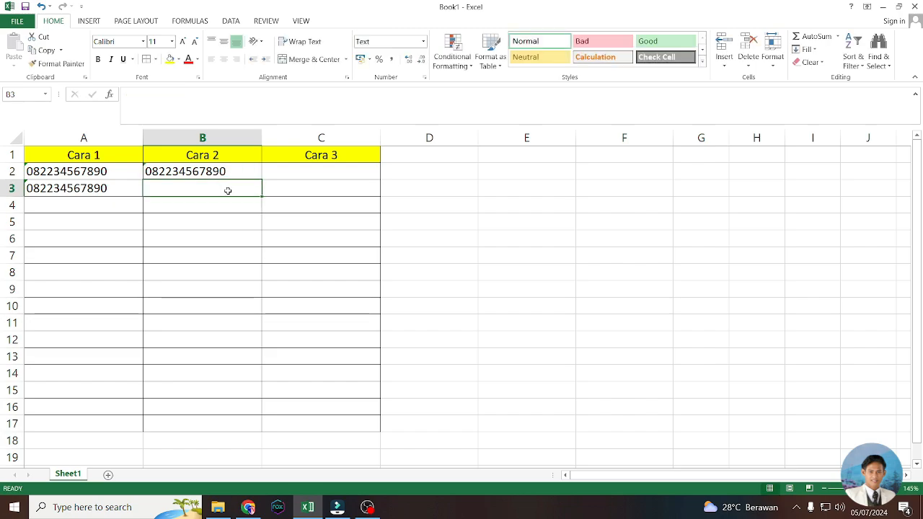
pyautogui.moveTo(237, 174); pyautogui.dragTo(208, 416)
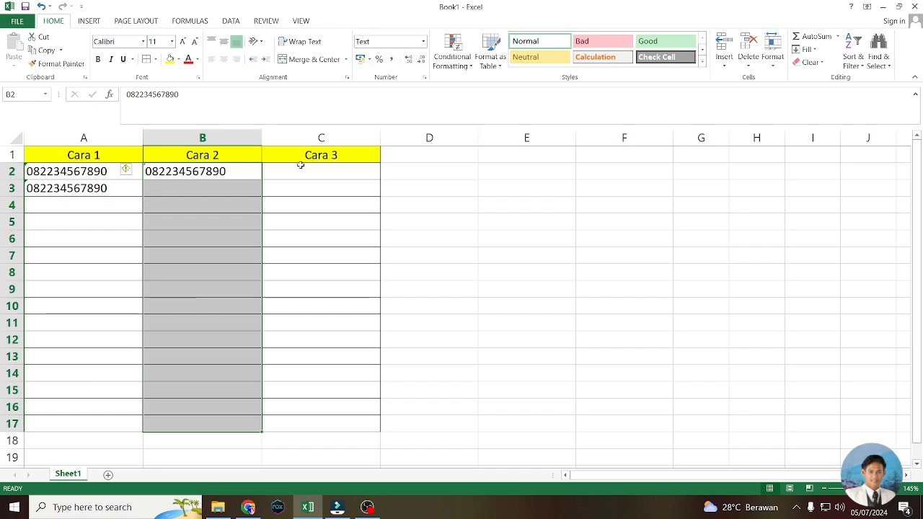
pyautogui.click(204, 201)
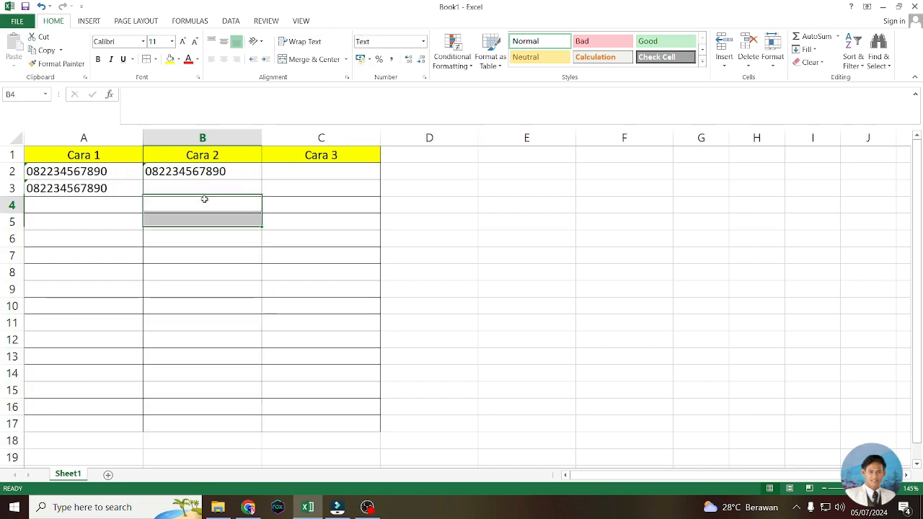
pyautogui.click(187, 277)
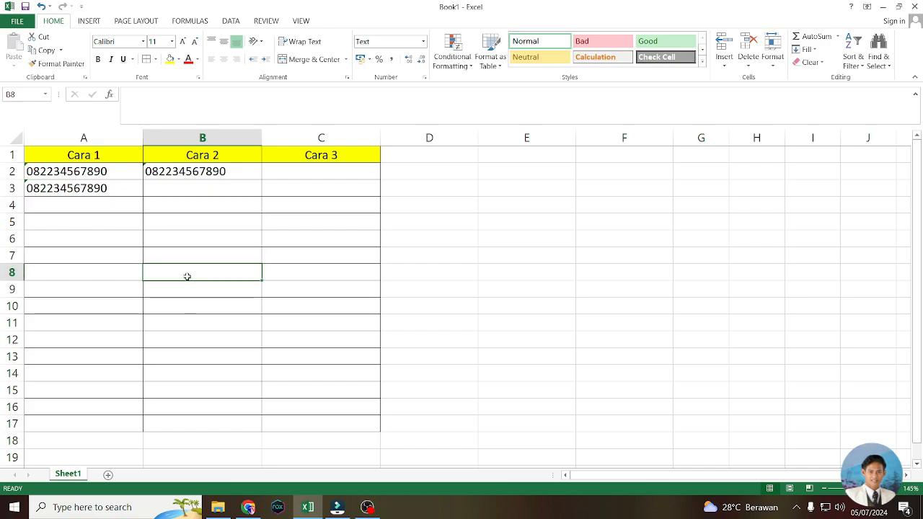
pyautogui.write('08223')
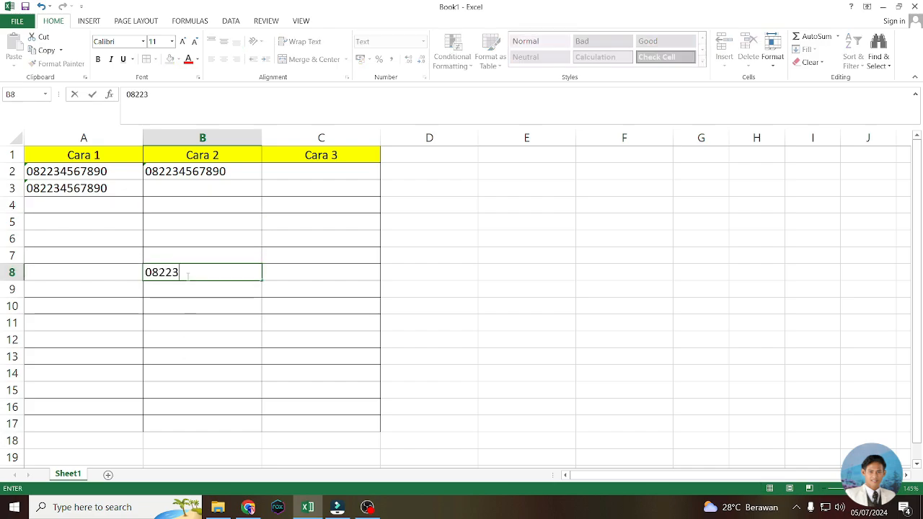
pyautogui.write('4567890')
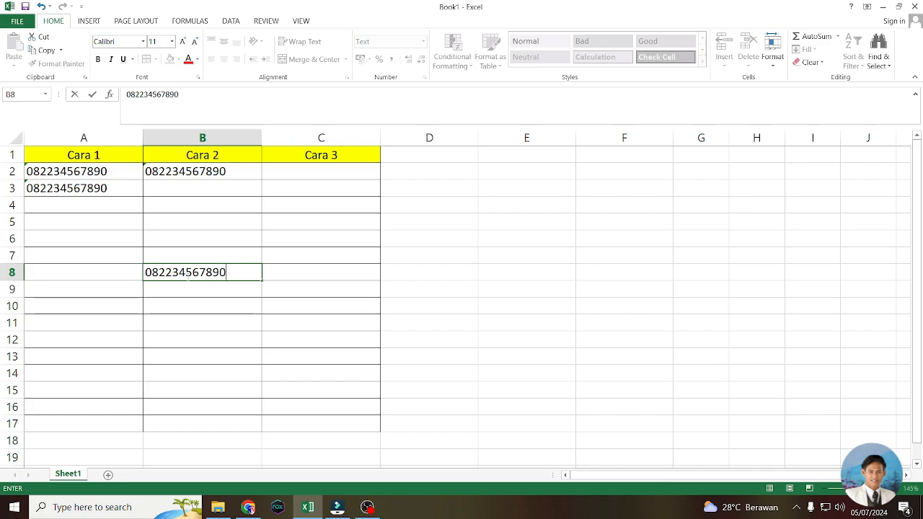
pyautogui.press('Return')
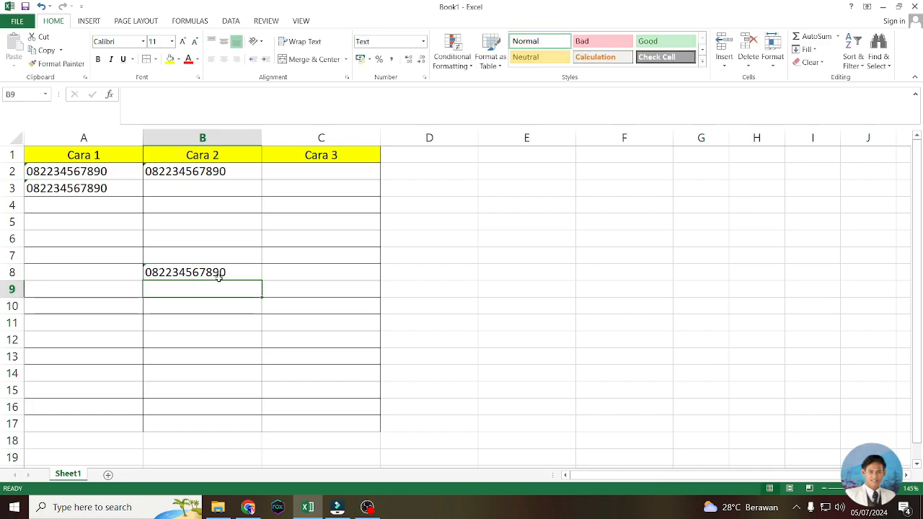
pyautogui.click(348, 182)
pyautogui.click(347, 176)
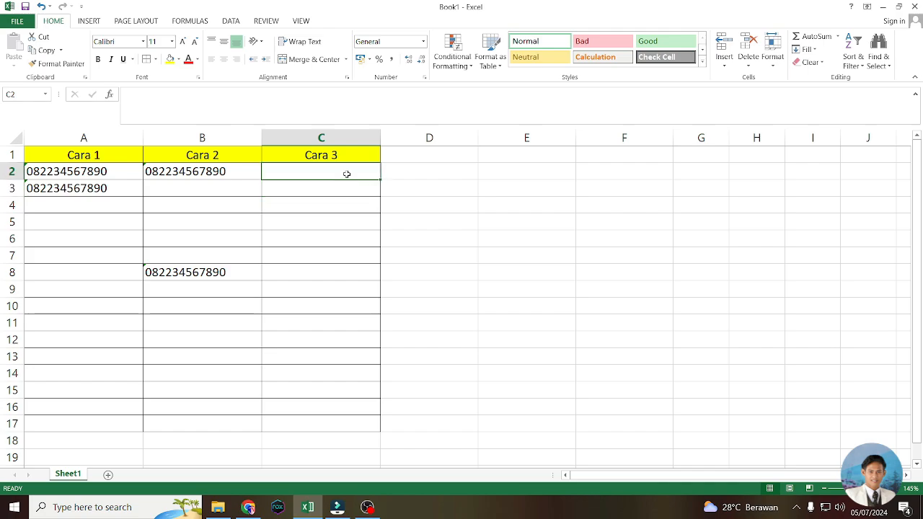
# Step: Select C2:C17 under Cara 3 and open the More Number Formats settings
pyautogui.moveTo(347, 174); pyautogui.dragTo(334, 423)
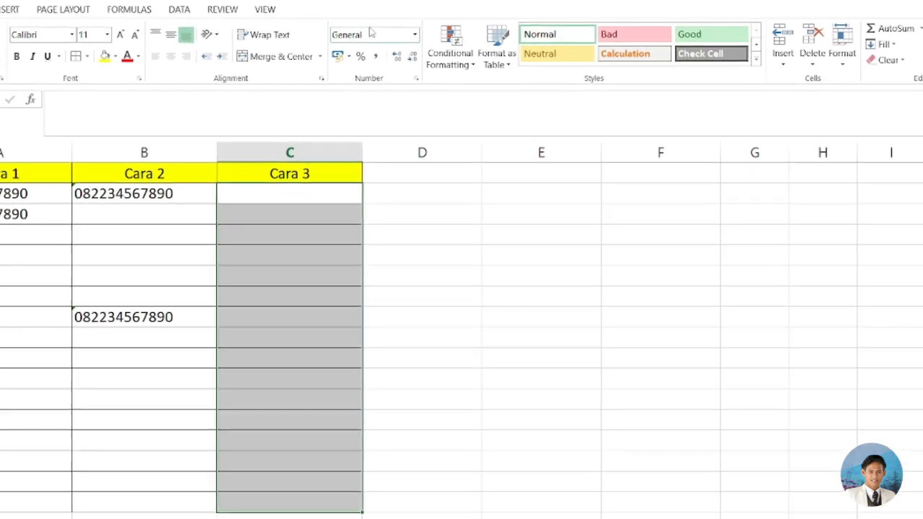
pyautogui.click(412, 34)
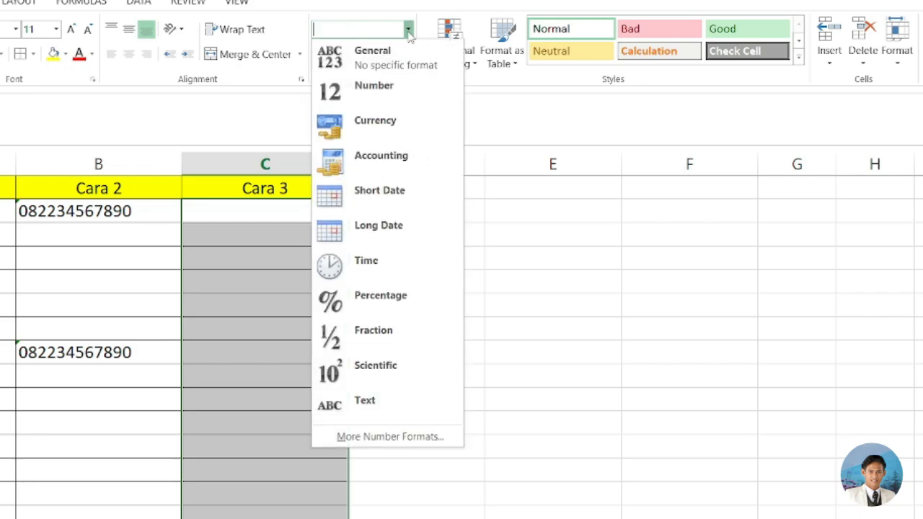
pyautogui.click(425, 442)
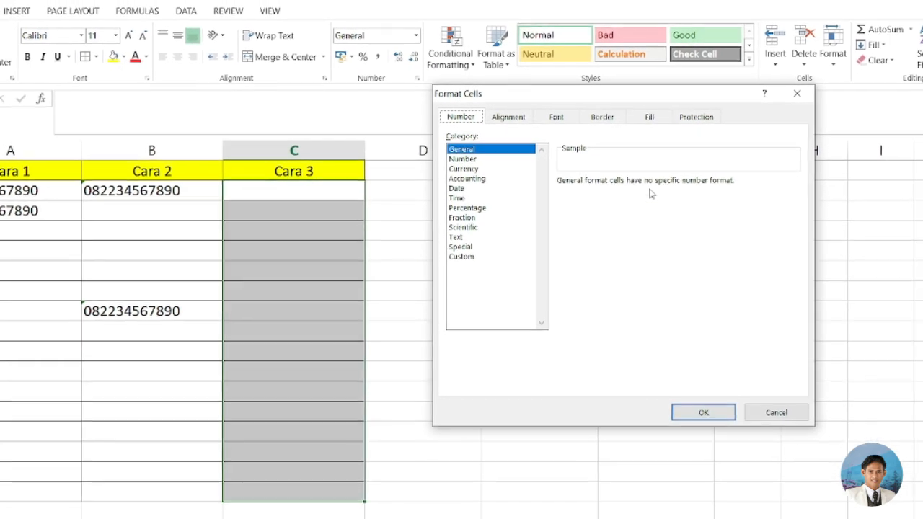
pyautogui.moveTo(610, 96); pyautogui.dragTo(589, 150)
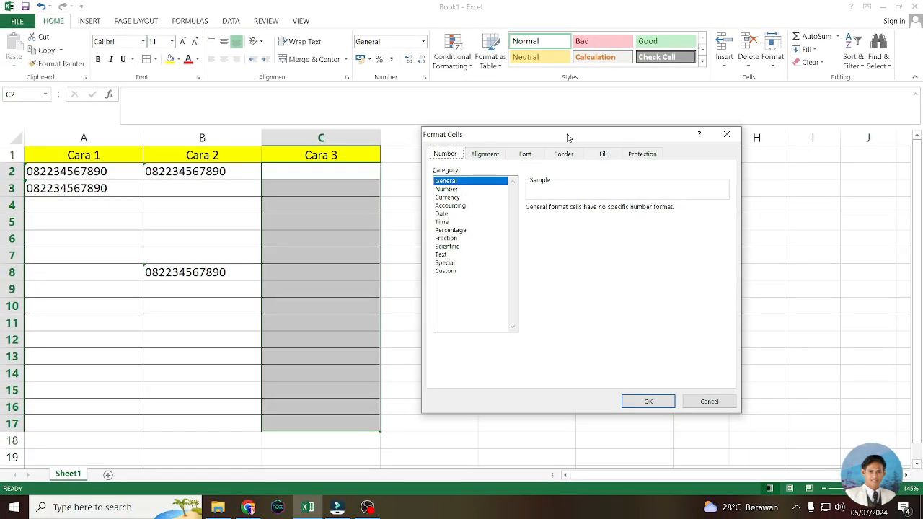
pyautogui.click(704, 402)
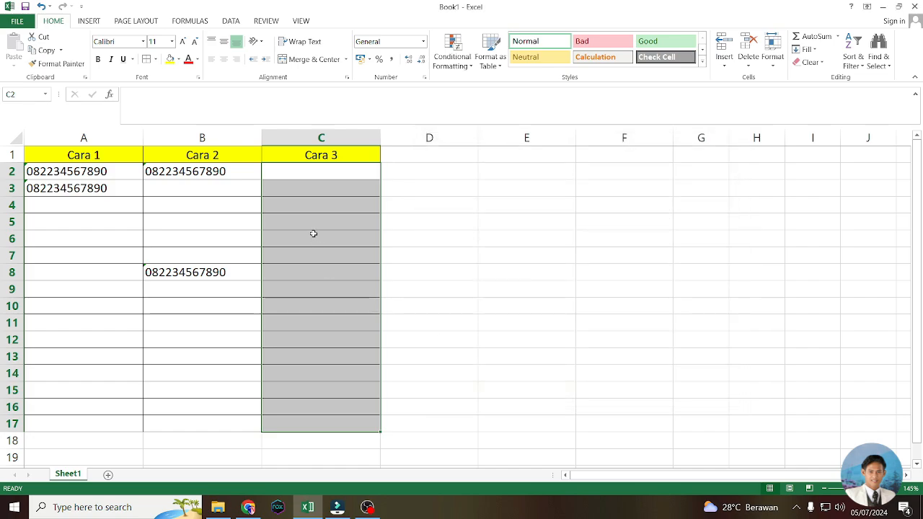
pyautogui.hotkey('ctrl', '1')
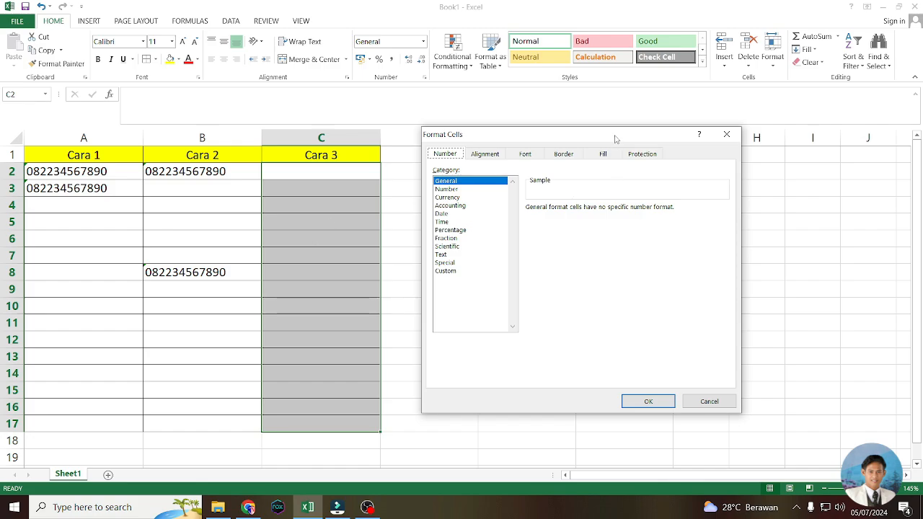
pyautogui.moveTo(615, 137); pyautogui.dragTo(631, 122)
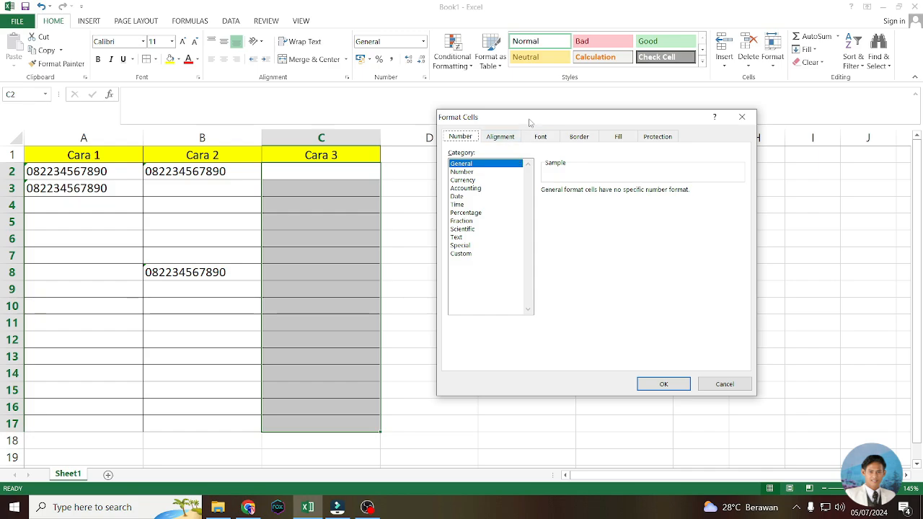
pyautogui.moveTo(529, 123); pyautogui.dragTo(515, 106)
pyautogui.click(456, 240)
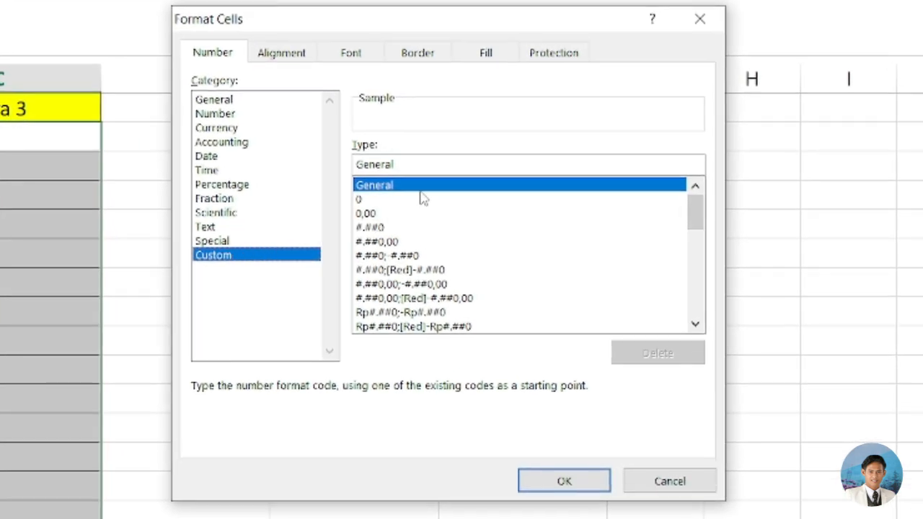
pyautogui.moveTo(410, 164); pyautogui.dragTo(359, 165)
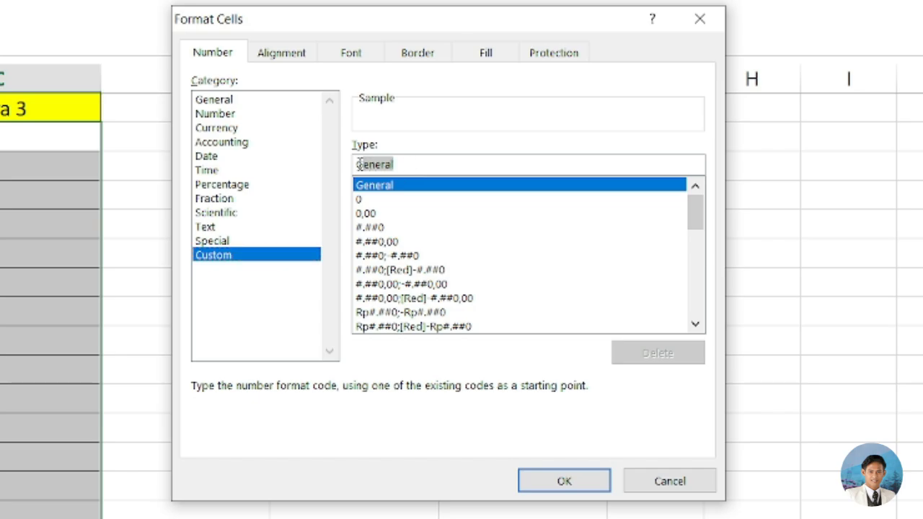
pyautogui.press('BackSpace')
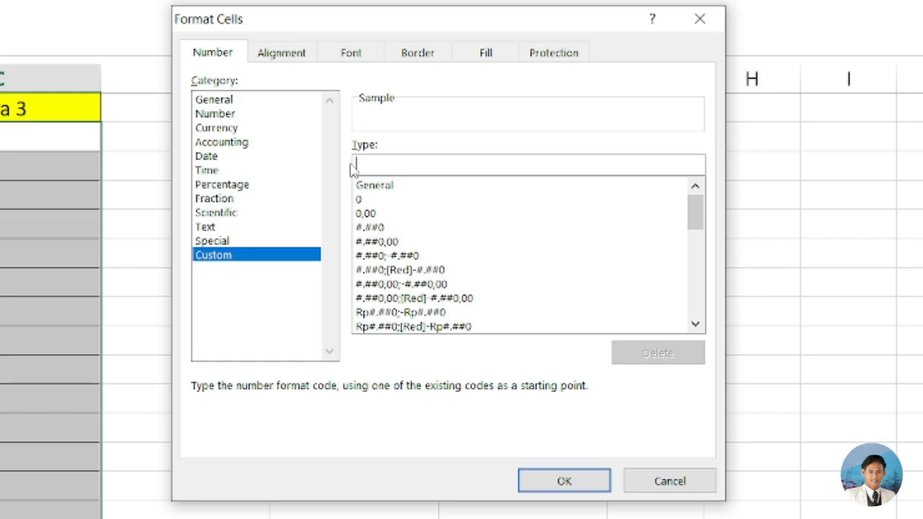
pyautogui.write('0000000')
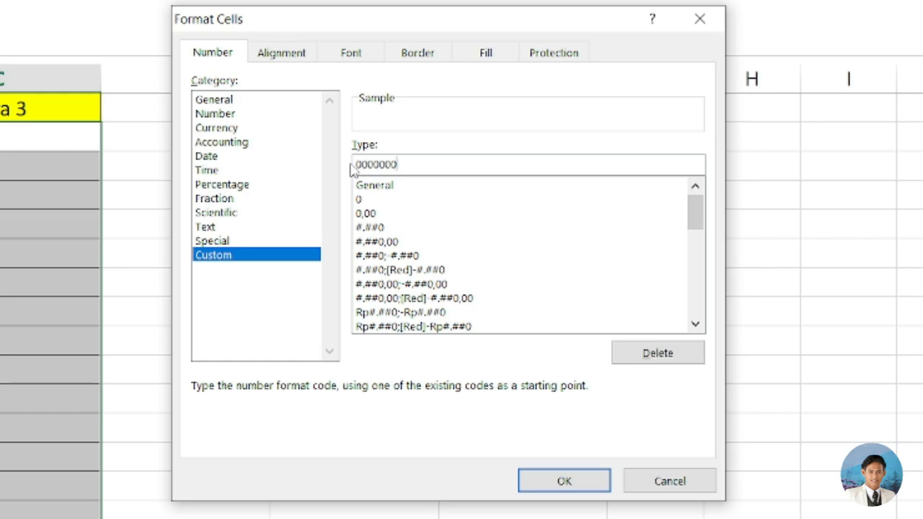
pyautogui.write('00000')
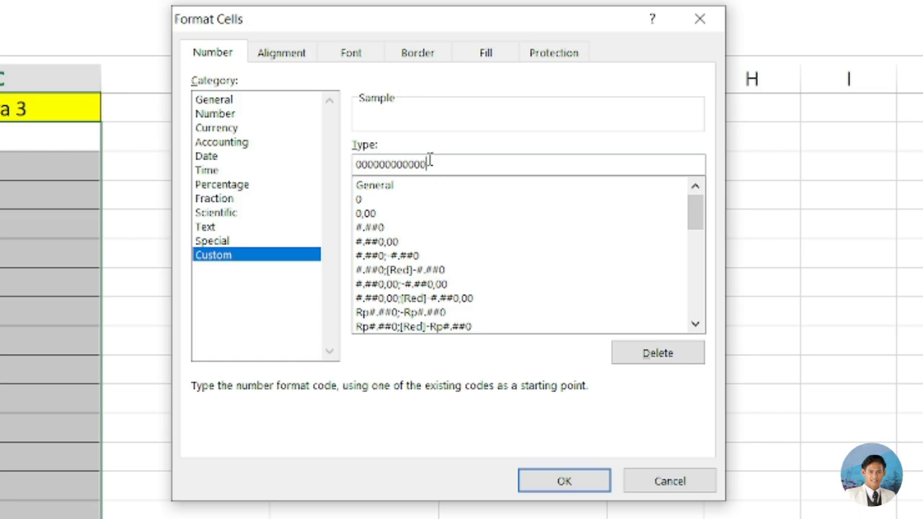
pyautogui.click(556, 481)
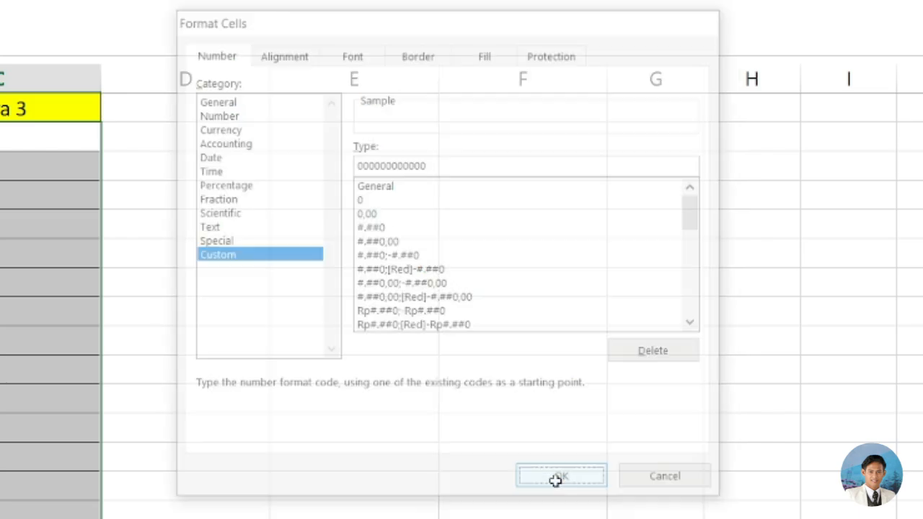
pyautogui.click(390, 457)
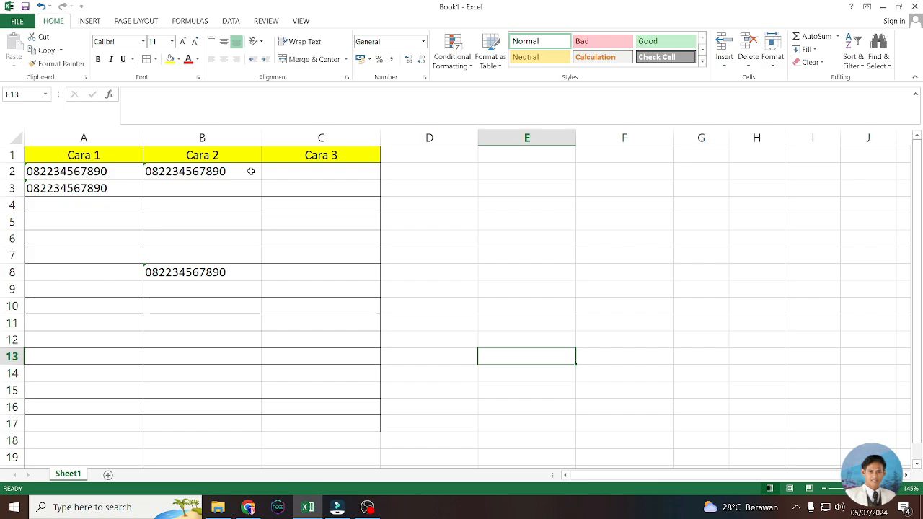
pyautogui.click(303, 173)
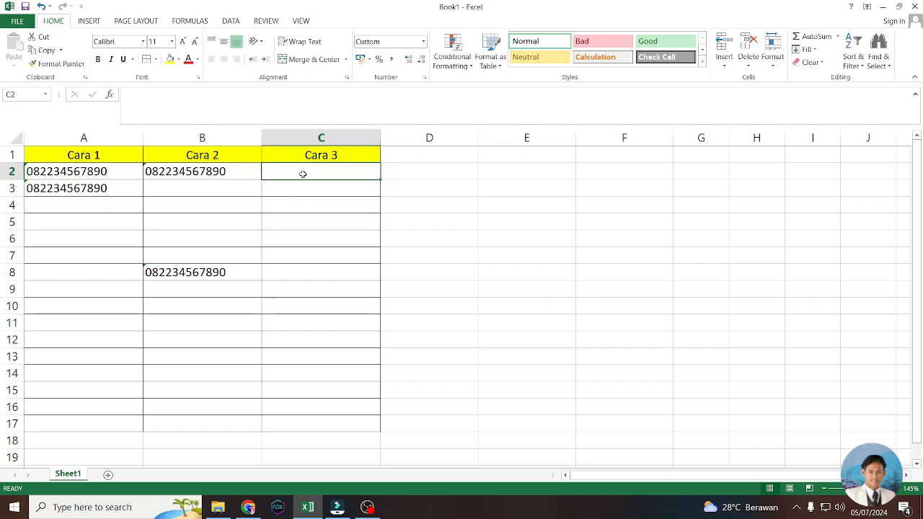
pyautogui.write('0822345')
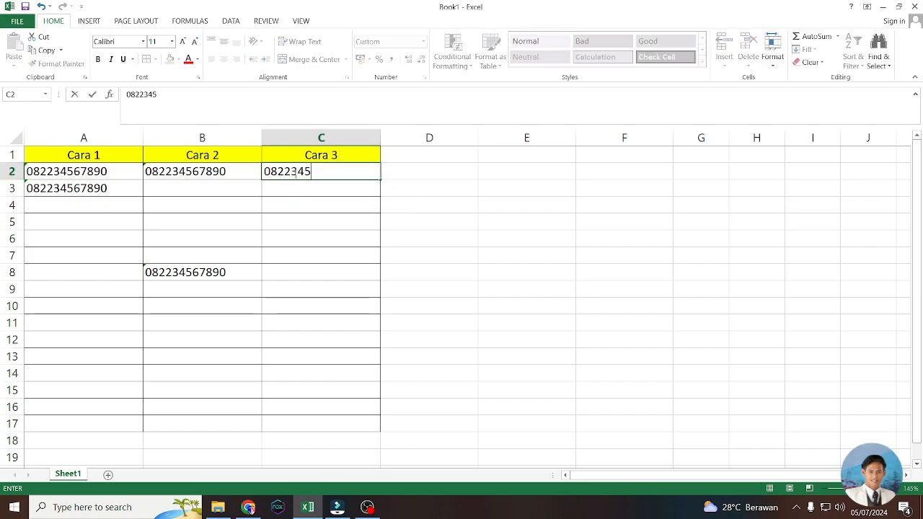
pyautogui.write('67890')
pyautogui.press('Return')
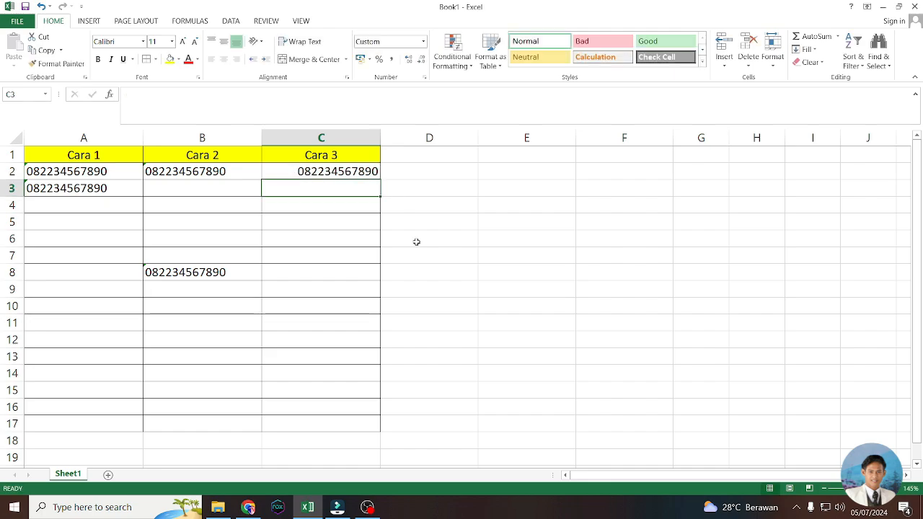
# Step: Select the Cara 3, Cara 2 and Cara 1 ranges in turn to compare their formats
pyautogui.moveTo(305, 171); pyautogui.dragTo(295, 422)
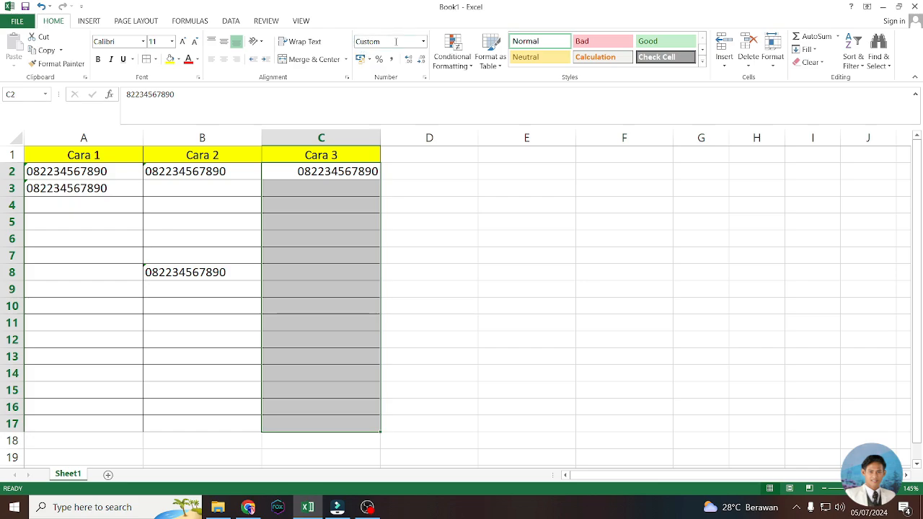
pyautogui.moveTo(245, 172); pyautogui.dragTo(228, 417)
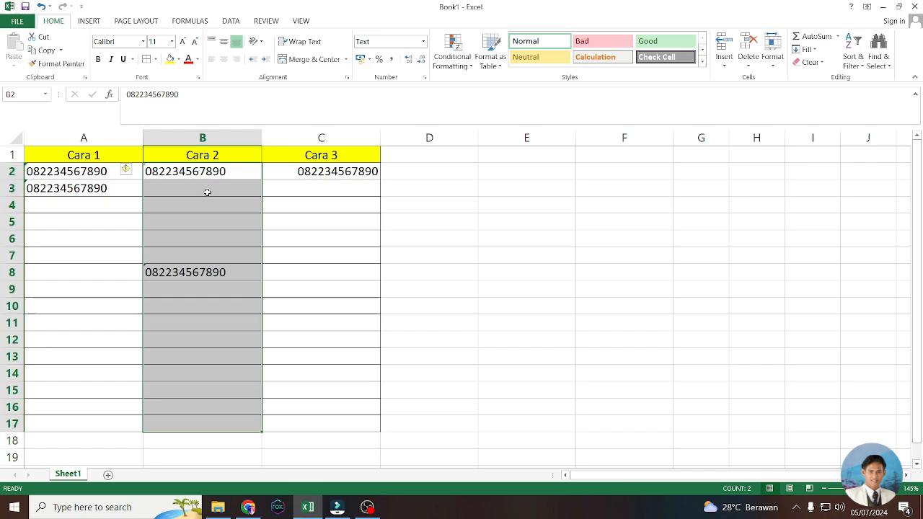
pyautogui.click(101, 206)
pyautogui.click(103, 171)
pyautogui.moveTo(103, 170); pyautogui.dragTo(94, 424)
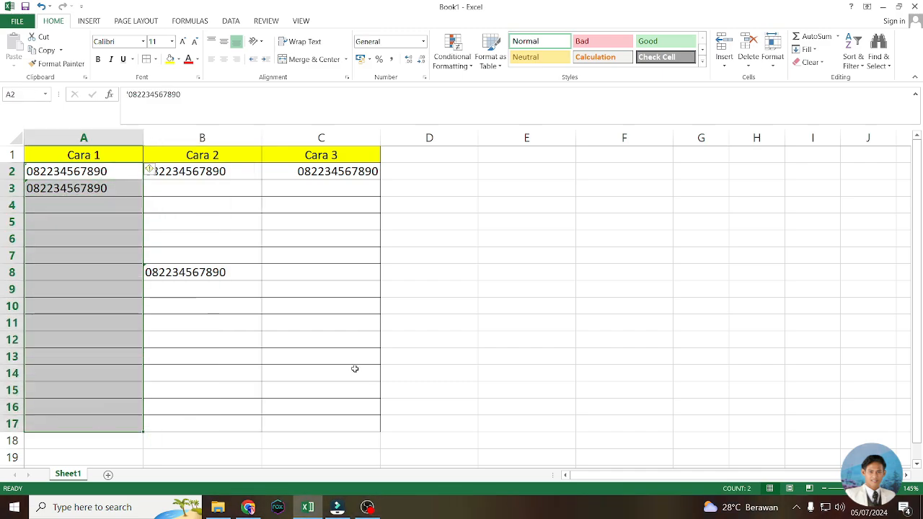
pyautogui.click(329, 189)
pyautogui.click(329, 274)
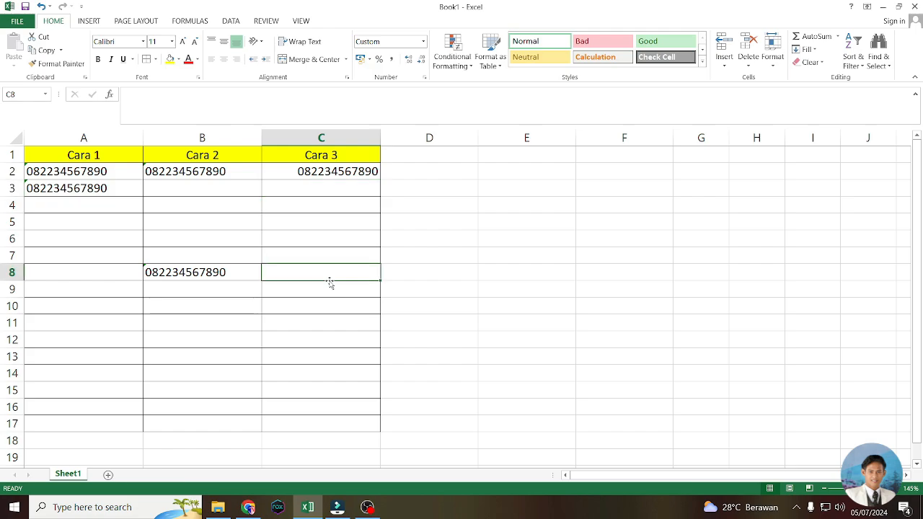
pyautogui.click(323, 244)
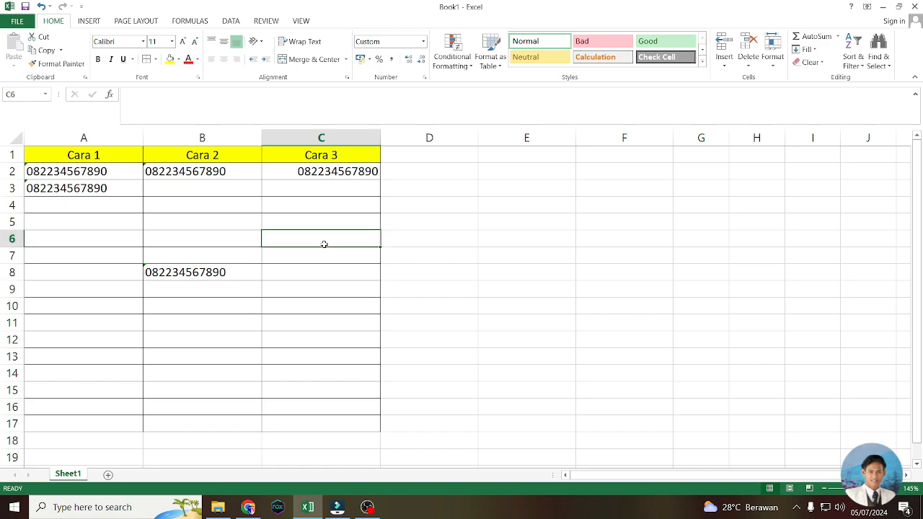
pyautogui.write('0822')
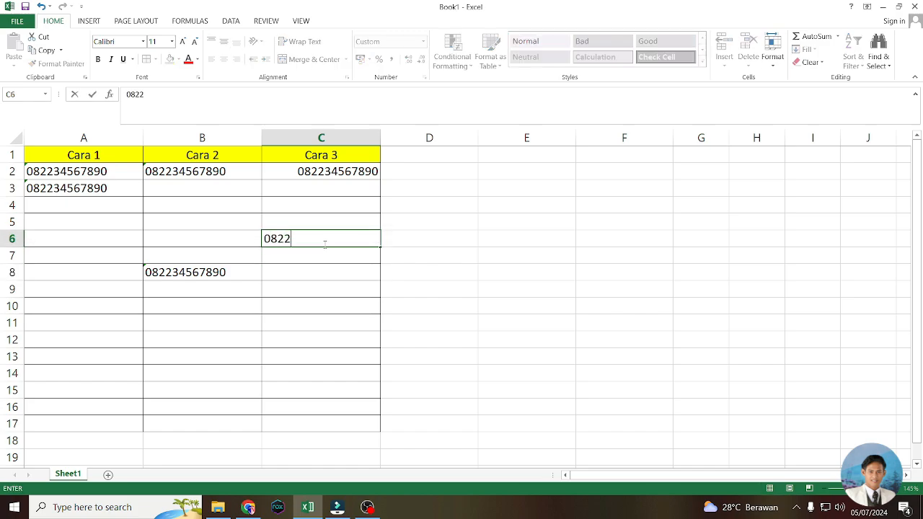
pyautogui.write('34567890')
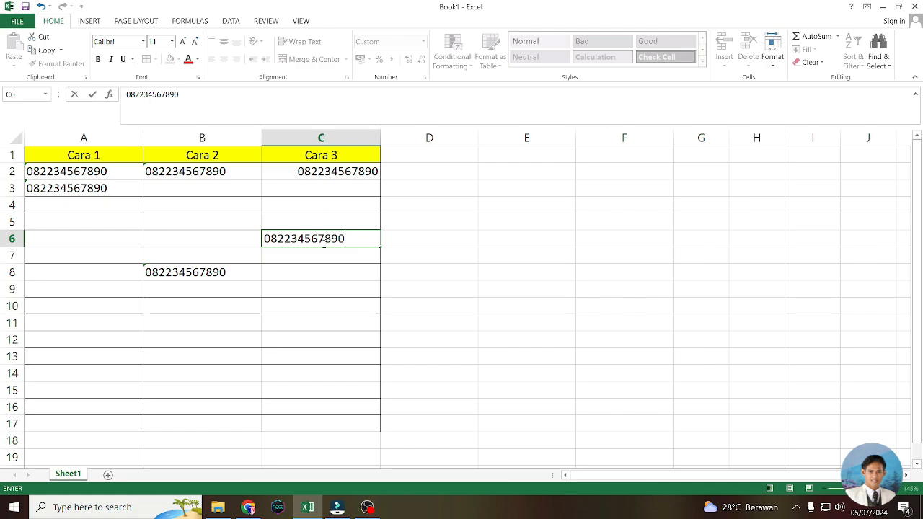
pyautogui.press('Return')
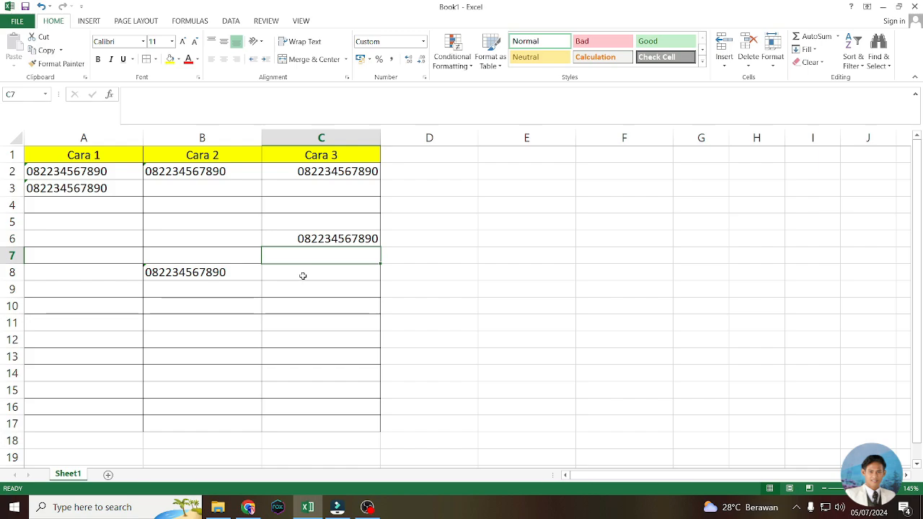
pyautogui.moveTo(98, 173); pyautogui.dragTo(91, 424)
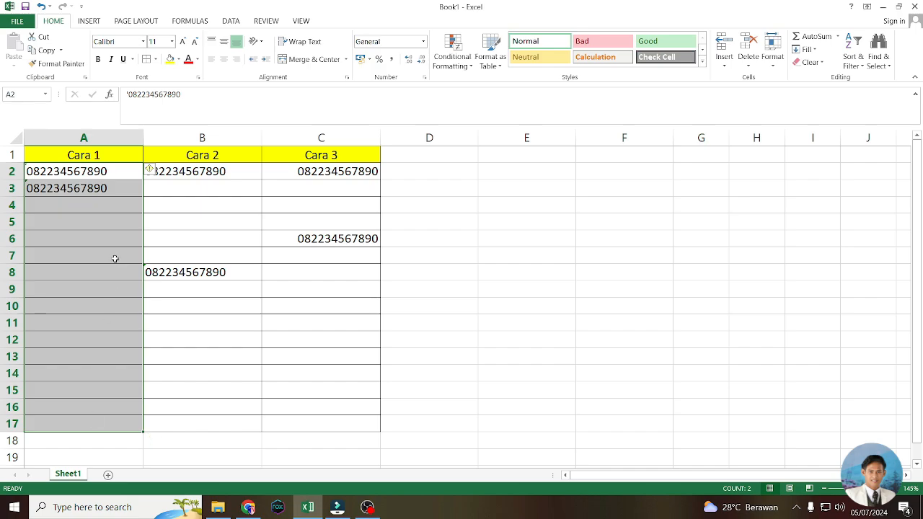
pyautogui.click(103, 186)
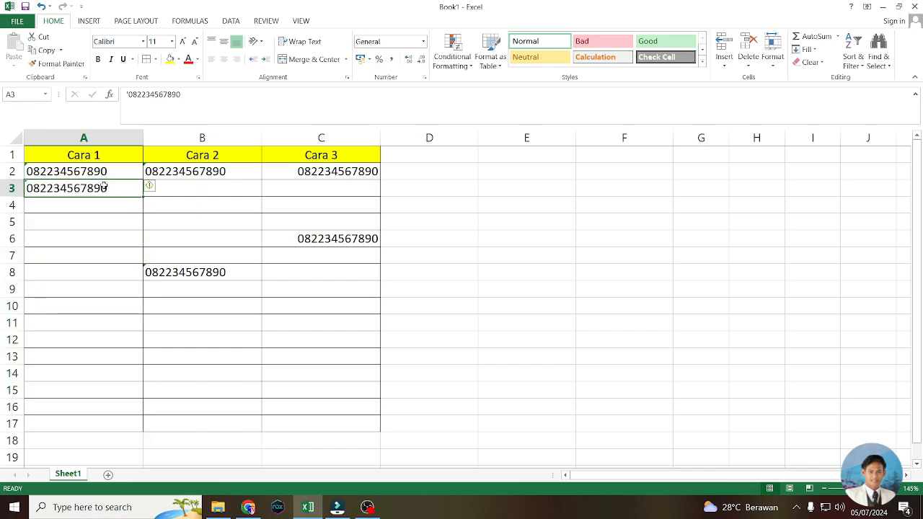
pyautogui.click(93, 285)
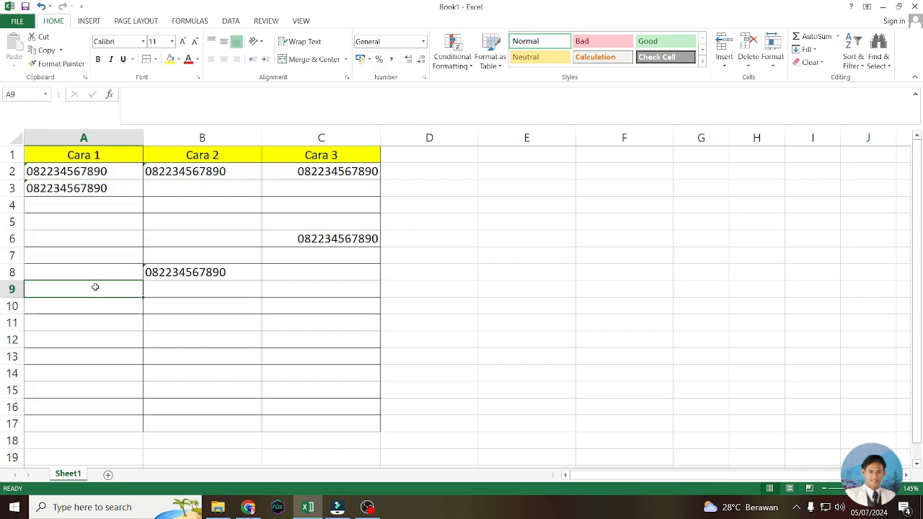
pyautogui.click(103, 173)
pyautogui.click(104, 205)
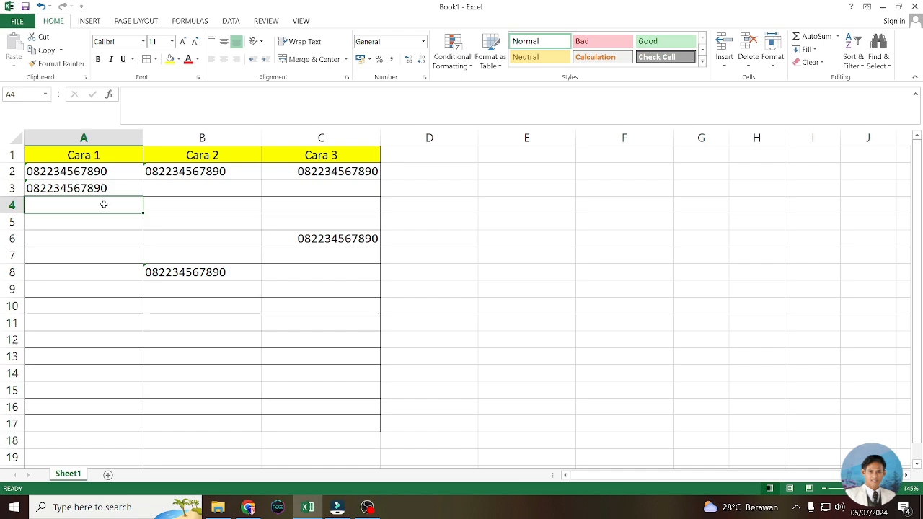
pyautogui.press('Up')
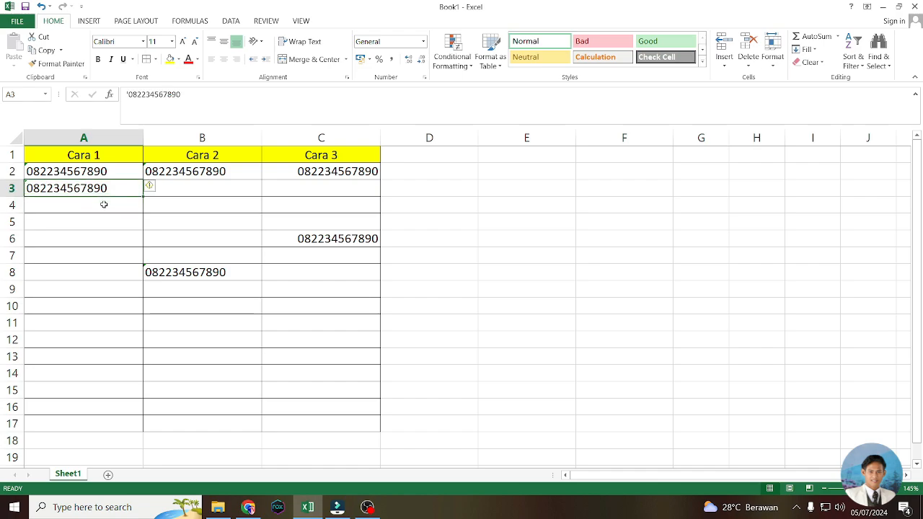
pyautogui.click(104, 205)
pyautogui.write("'")
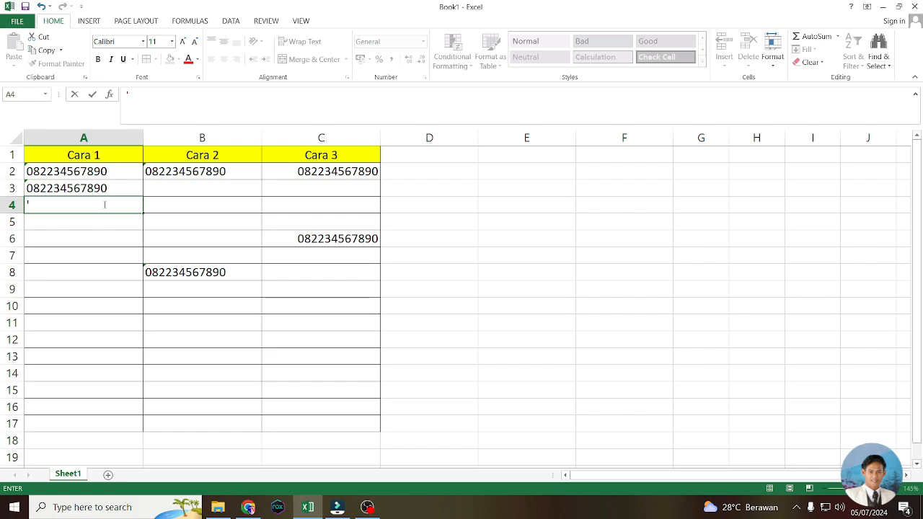
pyautogui.press('BackSpace')
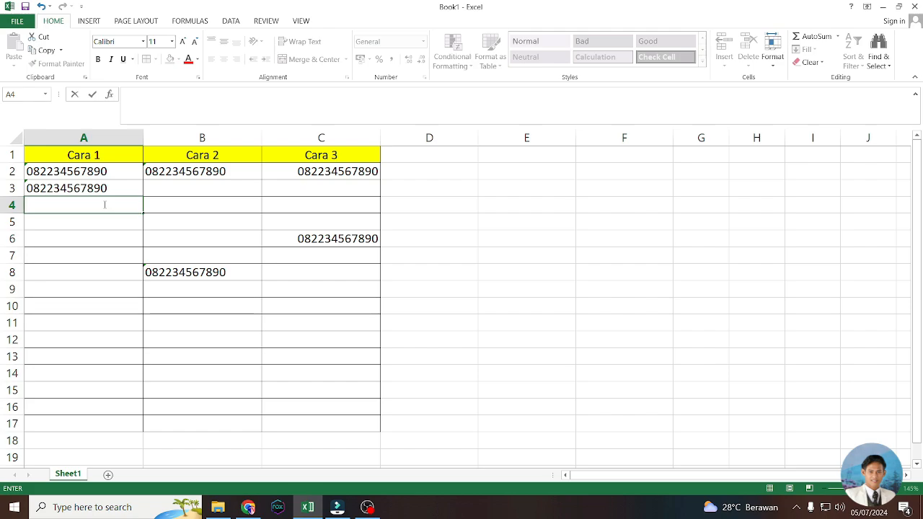
pyautogui.moveTo(370, 172); pyautogui.dragTo(325, 422)
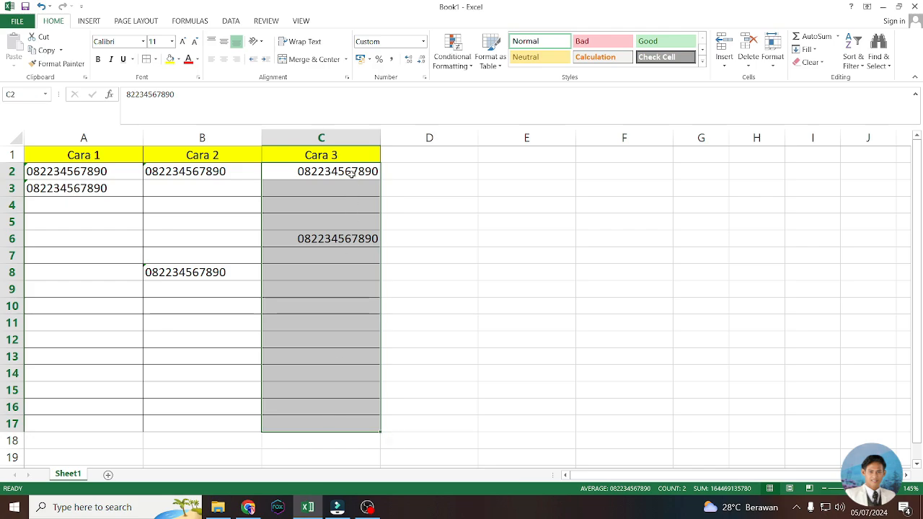
pyautogui.moveTo(351, 173)
pyautogui.mouseDown()
pyautogui.moveTo(329, 313)
pyautogui.moveTo(343, 173)
pyautogui.mouseUp()
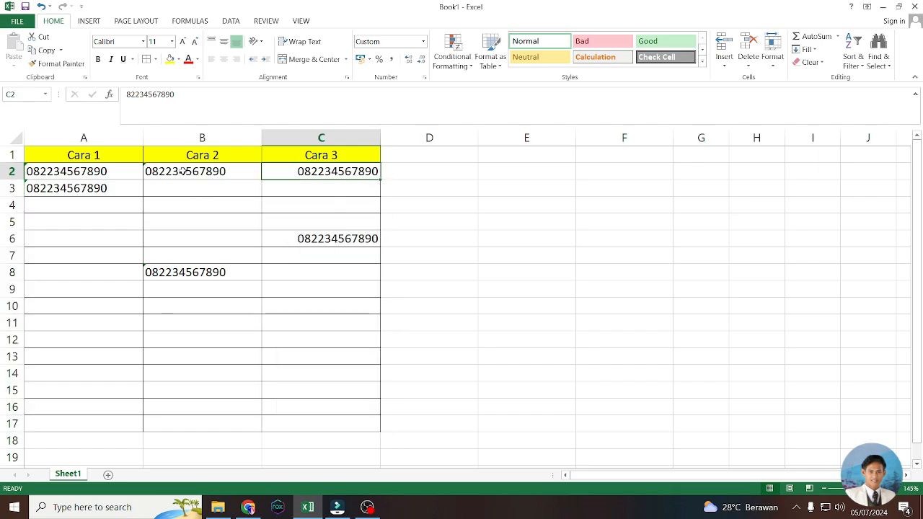
pyautogui.moveTo(183, 173); pyautogui.dragTo(180, 325)
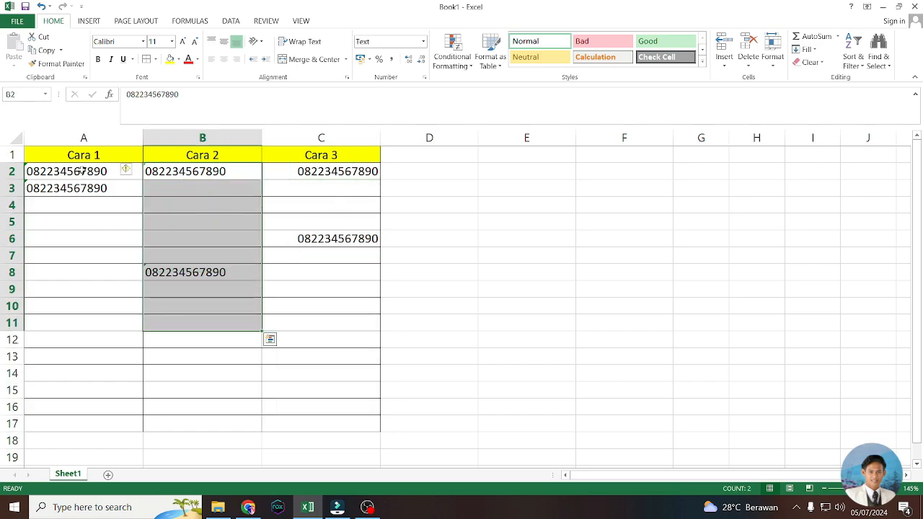
pyautogui.moveTo(83, 171); pyautogui.dragTo(82, 315)
pyautogui.moveTo(65, 178); pyautogui.dragTo(66, 186)
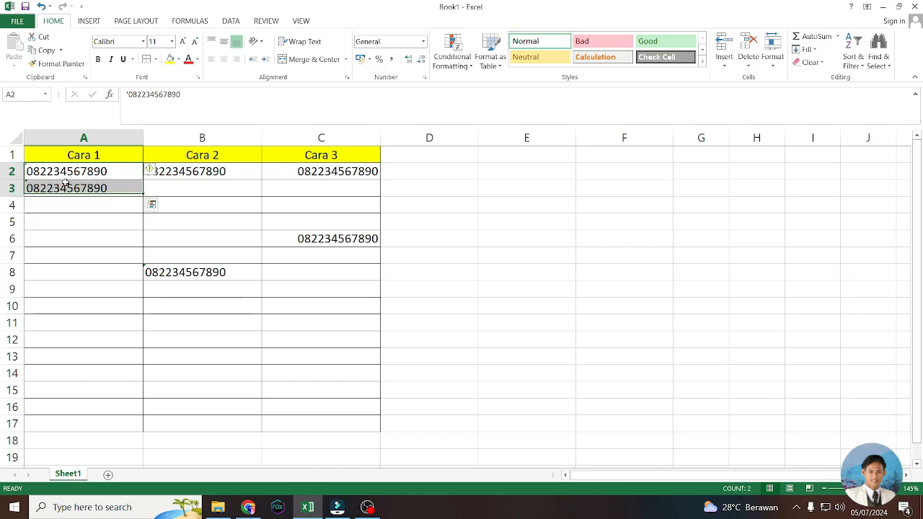
pyautogui.click(72, 208)
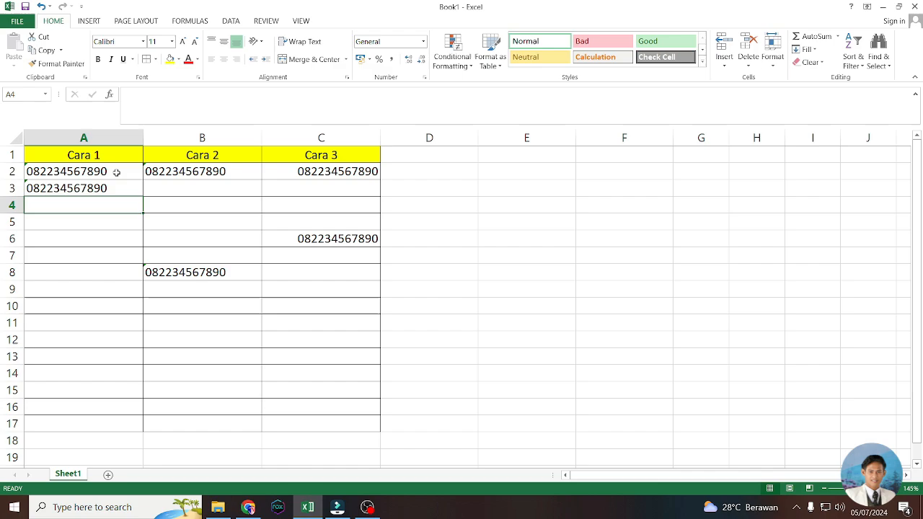
pyautogui.moveTo(118, 171); pyautogui.dragTo(109, 217)
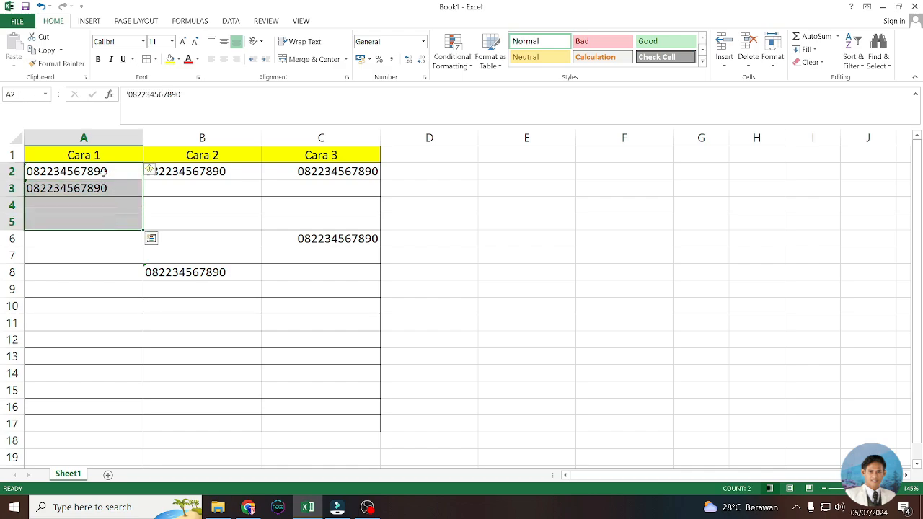
pyautogui.moveTo(105, 173); pyautogui.dragTo(95, 222)
pyautogui.moveTo(191, 167); pyautogui.dragTo(190, 277)
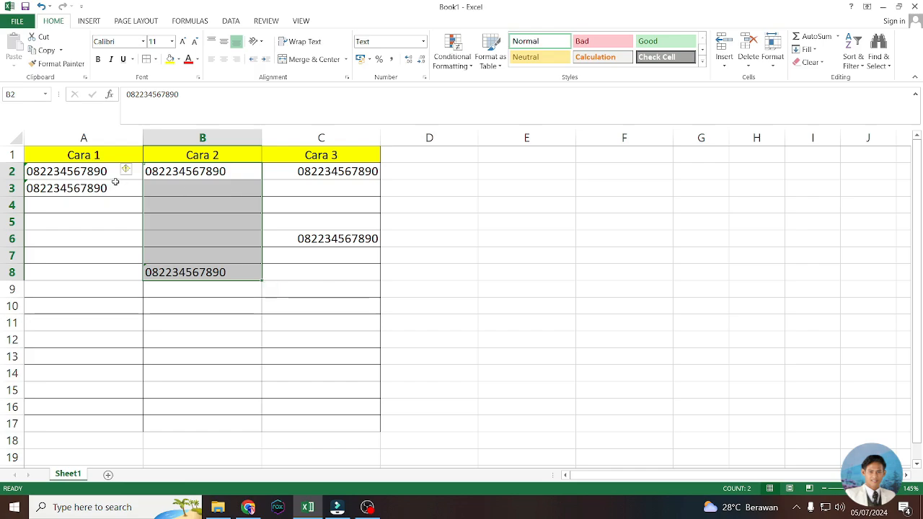
pyautogui.moveTo(109, 175); pyautogui.dragTo(101, 238)
pyautogui.click(402, 175)
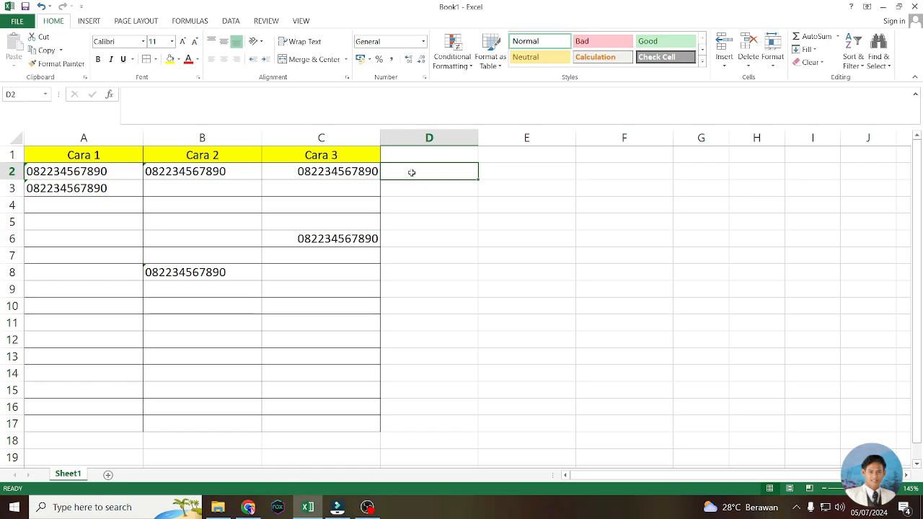
pyautogui.click(63, 171)
pyautogui.moveTo(63, 171); pyautogui.dragTo(62, 270)
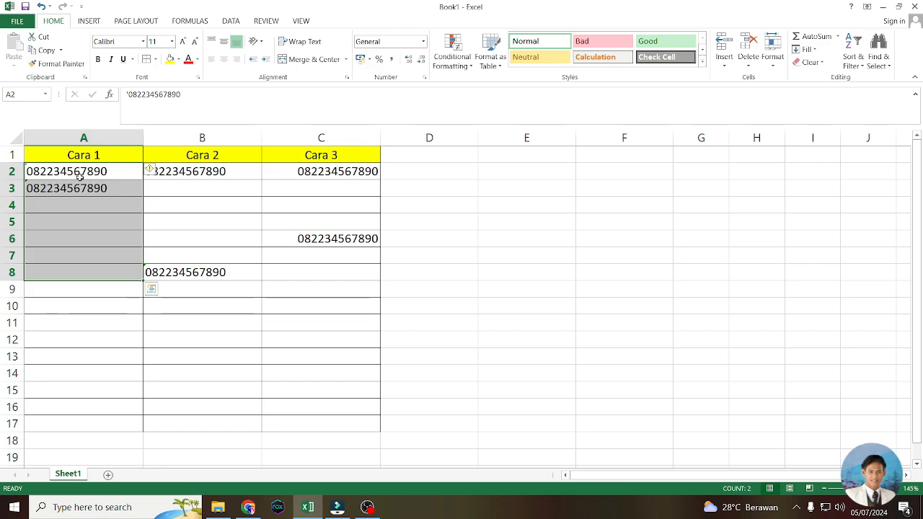
pyautogui.click(416, 176)
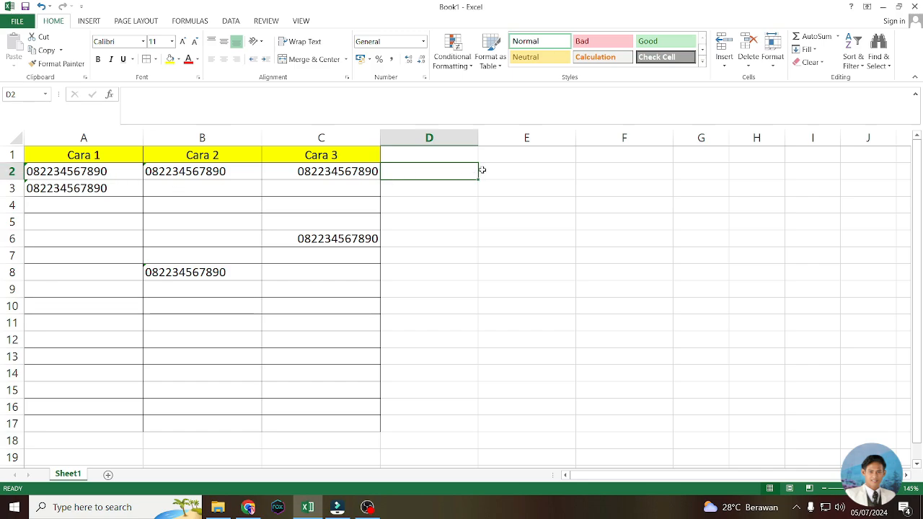
pyautogui.write('=')
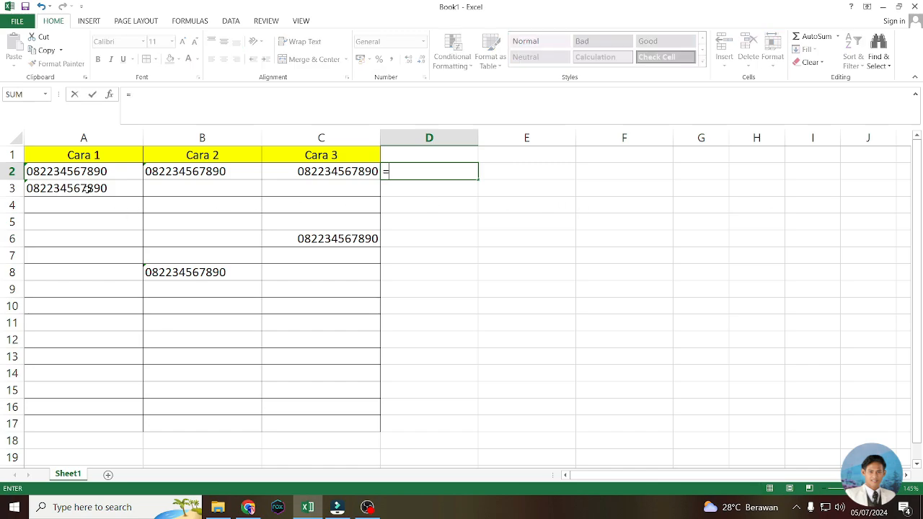
pyautogui.click(86, 173)
pyautogui.write('+2')
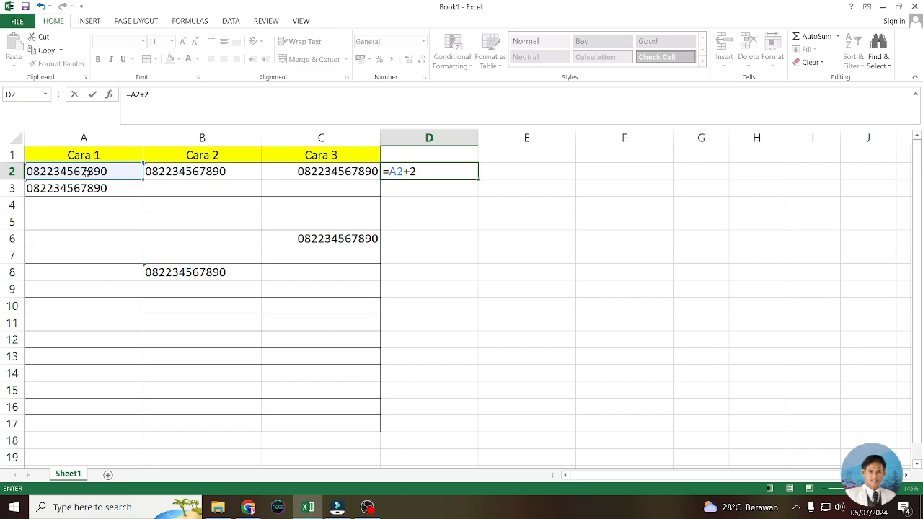
pyautogui.press('Return')
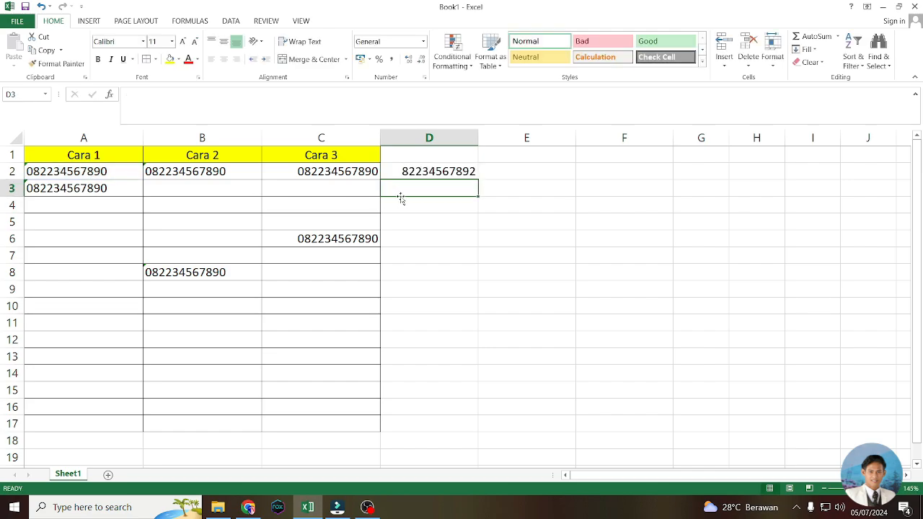
pyautogui.click(403, 172)
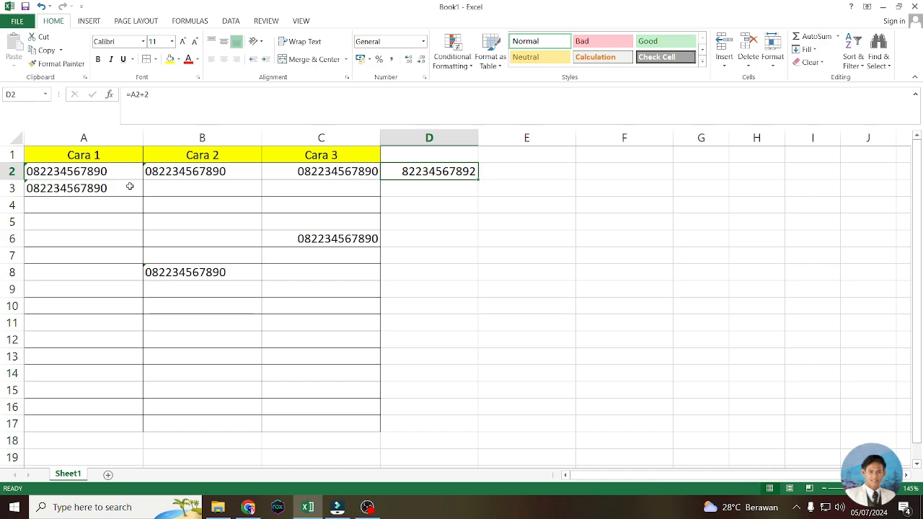
pyautogui.click(443, 193)
pyautogui.write('=')
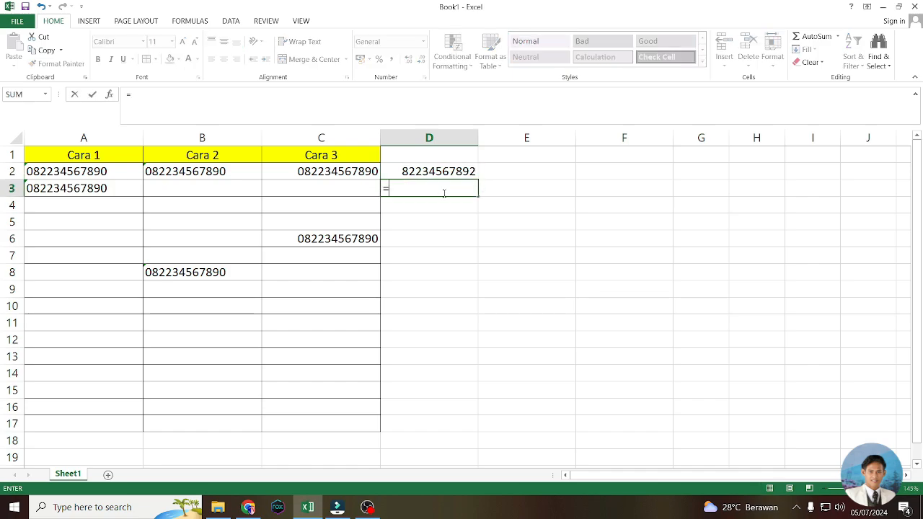
pyautogui.click(221, 174)
pyautogui.write('+2')
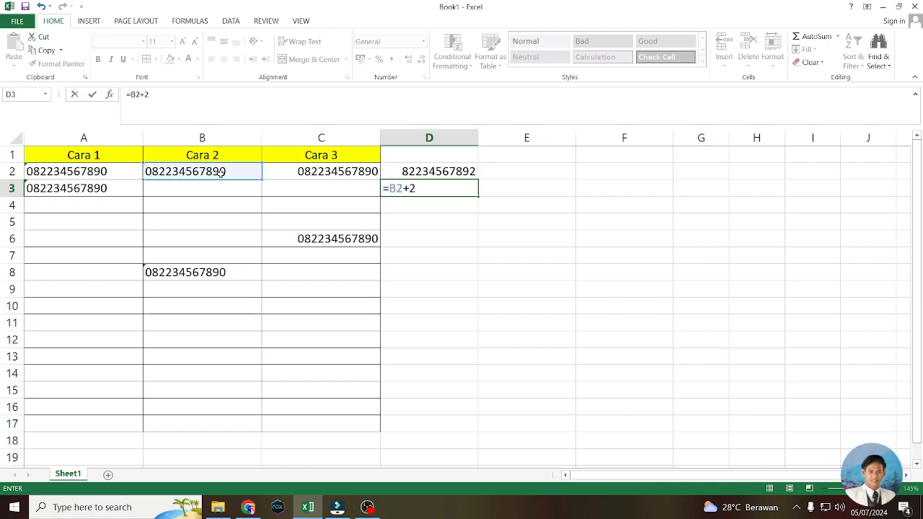
pyautogui.press('Return')
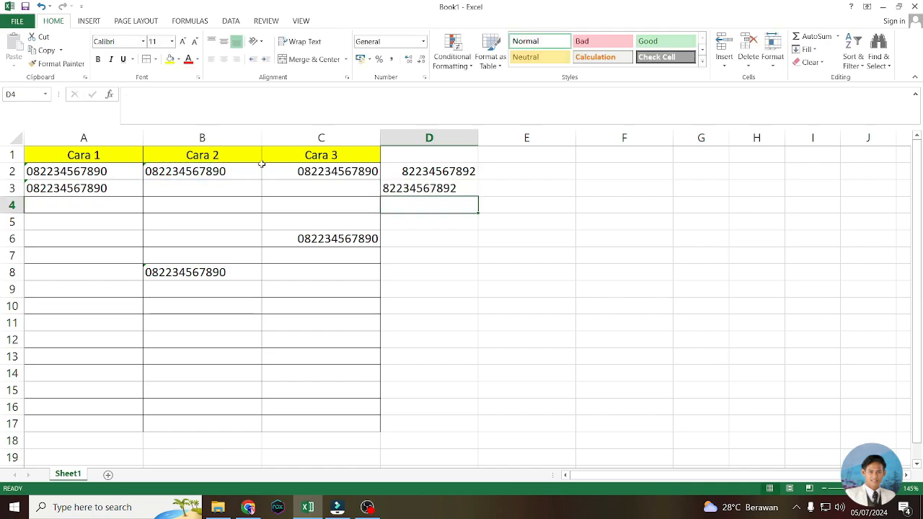
pyautogui.click(407, 190)
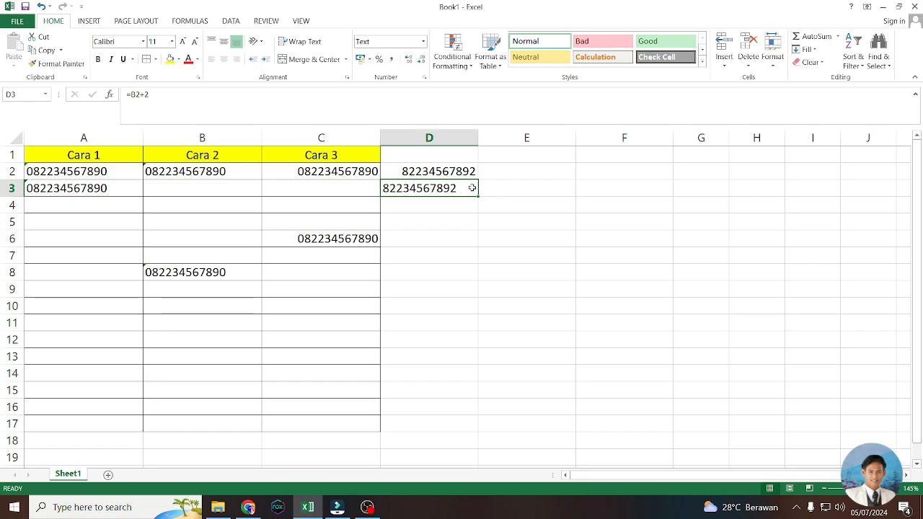
# Step: Number cells E2, E3 and E4 as 1, 2 and 3
pyautogui.click(400, 207)
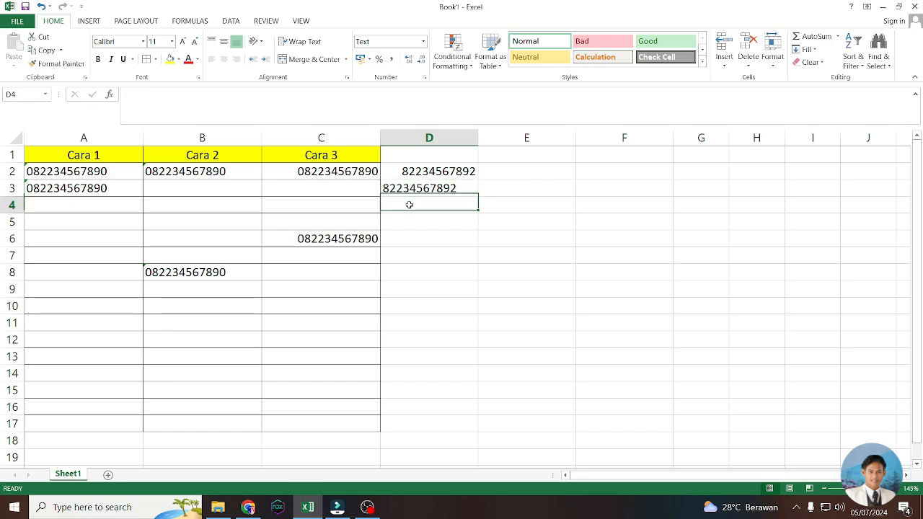
pyautogui.click(497, 173)
pyautogui.write('1')
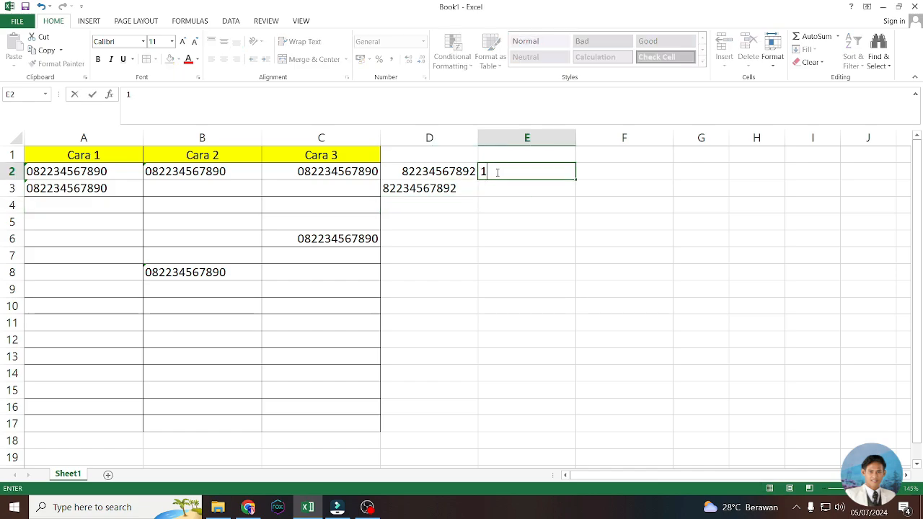
pyautogui.press('Return')
pyautogui.write('2')
pyautogui.press('Return')
pyautogui.write('3')
pyautogui.press('Return')
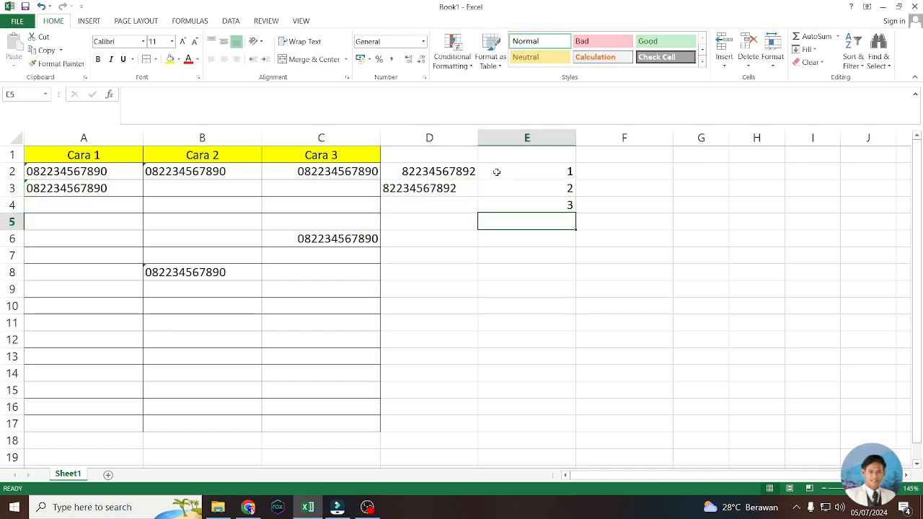
# Step: Give E1 the heading 'Contoh Cara' and check the numbers below it
pyautogui.click(513, 155)
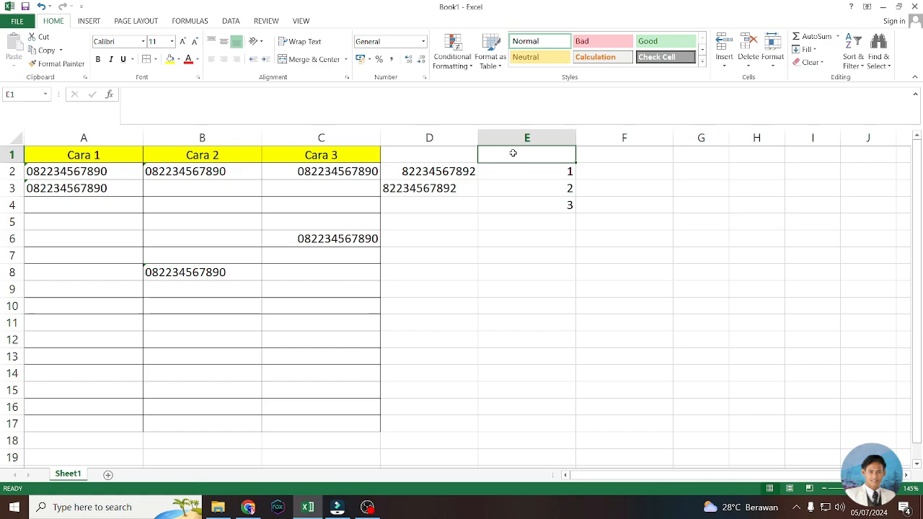
pyautogui.write('cara')
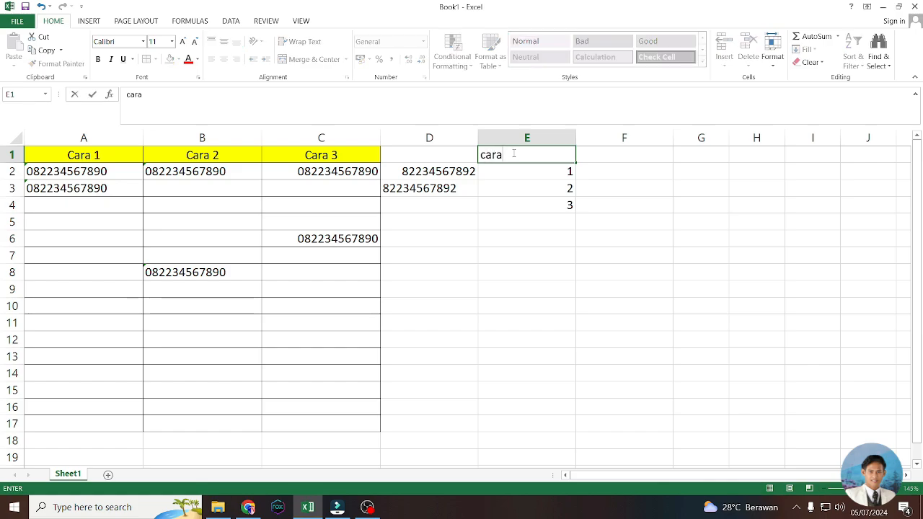
pyautogui.press('BackSpace')
pyautogui.press('BackSpace')
pyautogui.press('BackSpace')
pyautogui.press('BackSpace')
pyautogui.write('Contoi')
pyautogui.press('BackSpace')
pyautogui.write('h')
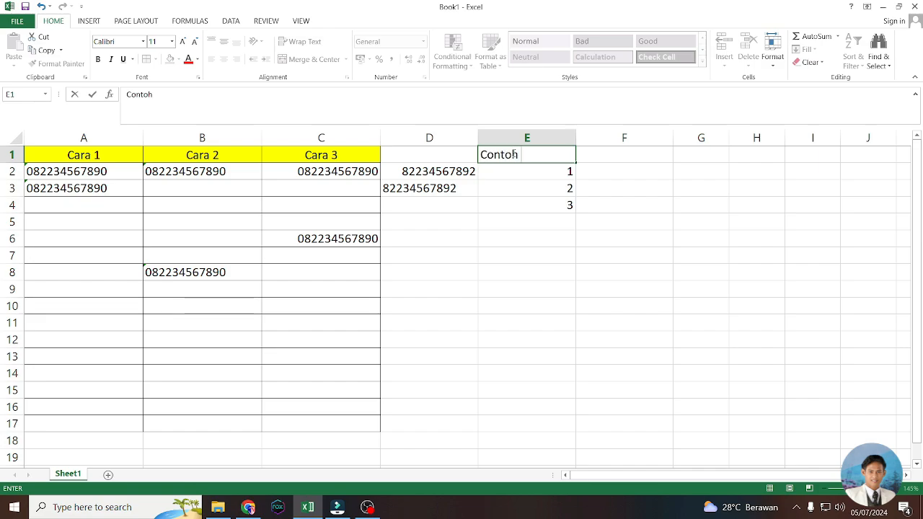
pyautogui.write(' Cara')
pyautogui.press('Return')
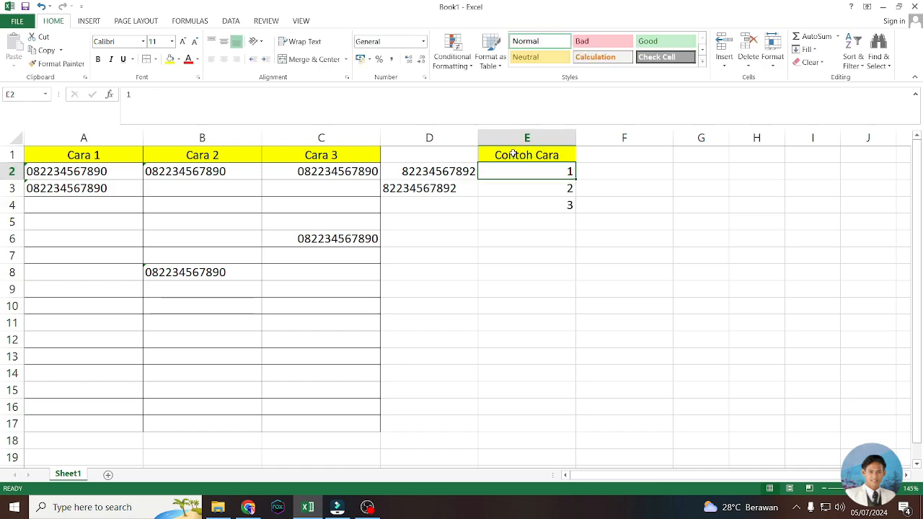
pyautogui.click(512, 154)
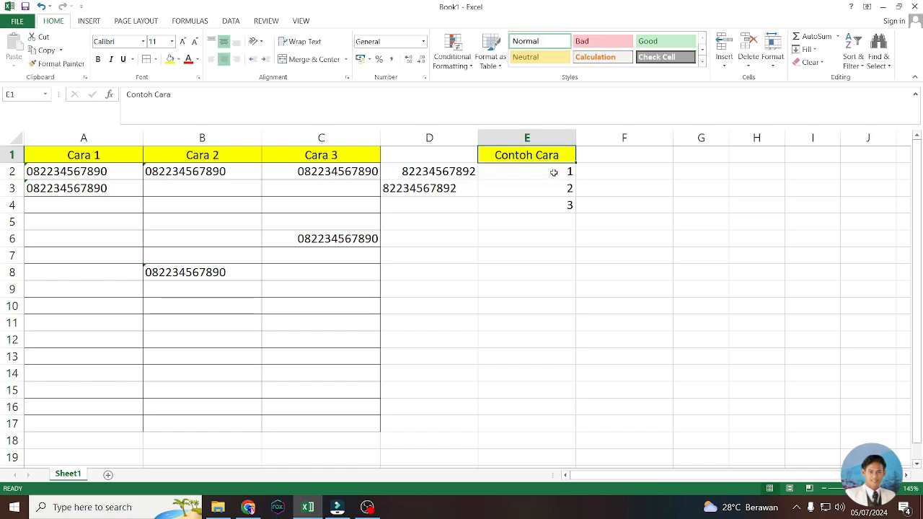
pyautogui.press('Down')
pyautogui.press('Down')
pyautogui.press('Down')
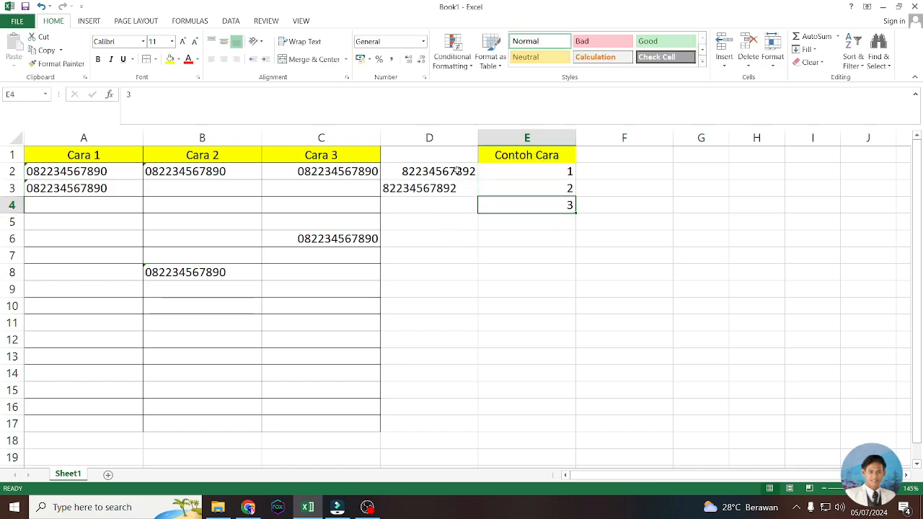
pyautogui.click(536, 189)
pyautogui.click(448, 188)
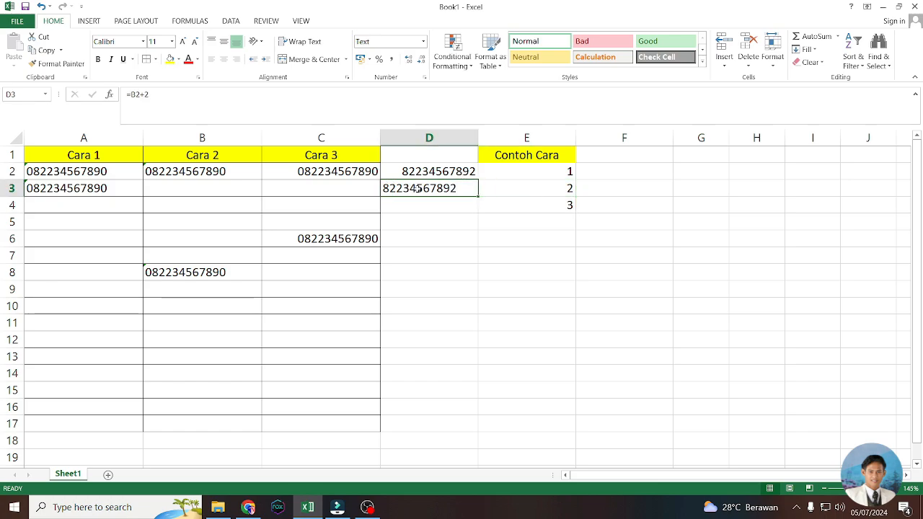
# Step: After reviewing the D2 and D3 formulas, enter =C2+2 in D4
pyautogui.click(419, 174)
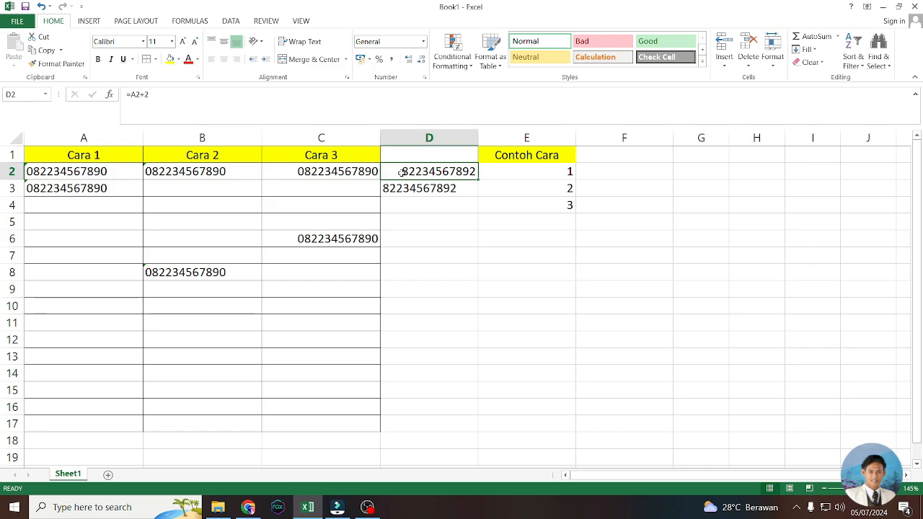
pyautogui.click(452, 188)
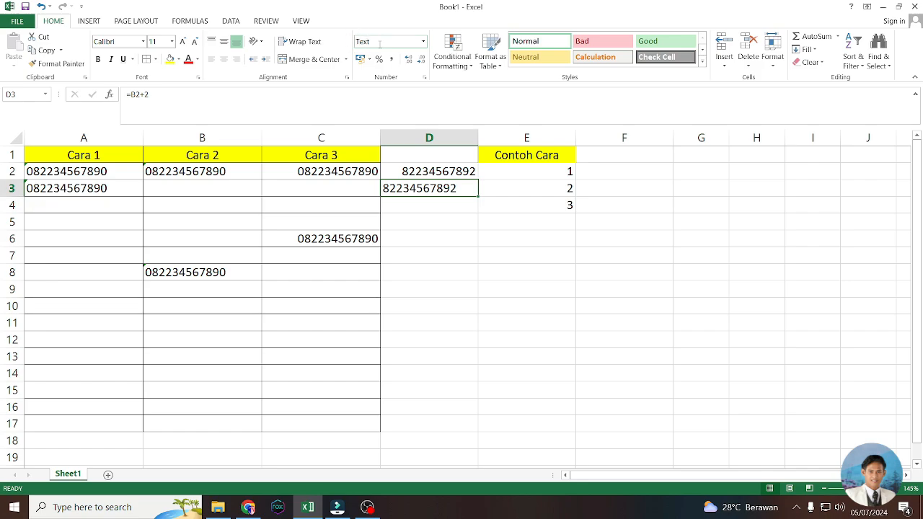
pyautogui.click(442, 207)
pyautogui.write('=')
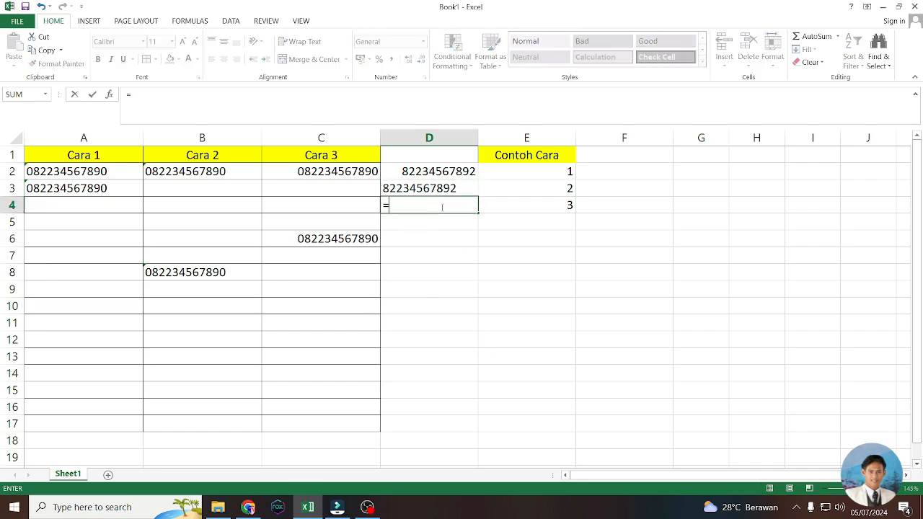
pyautogui.click(344, 173)
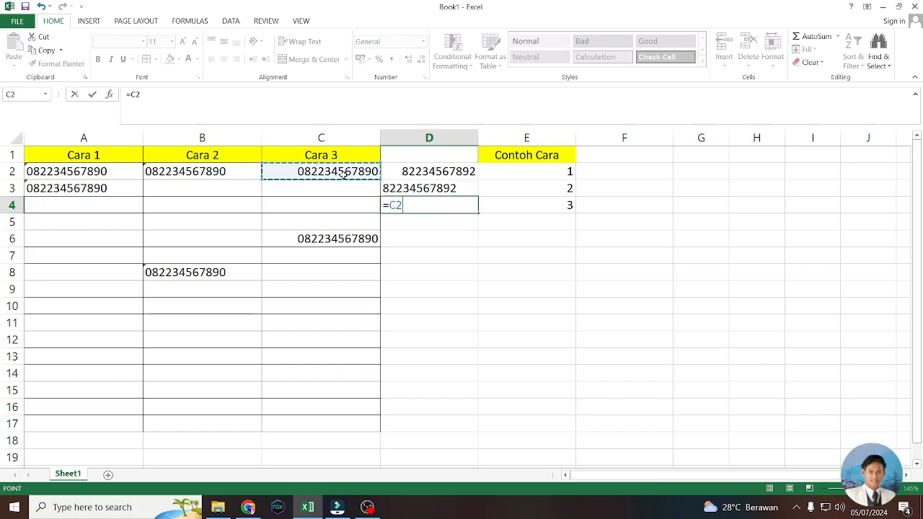
pyautogui.write('+2')
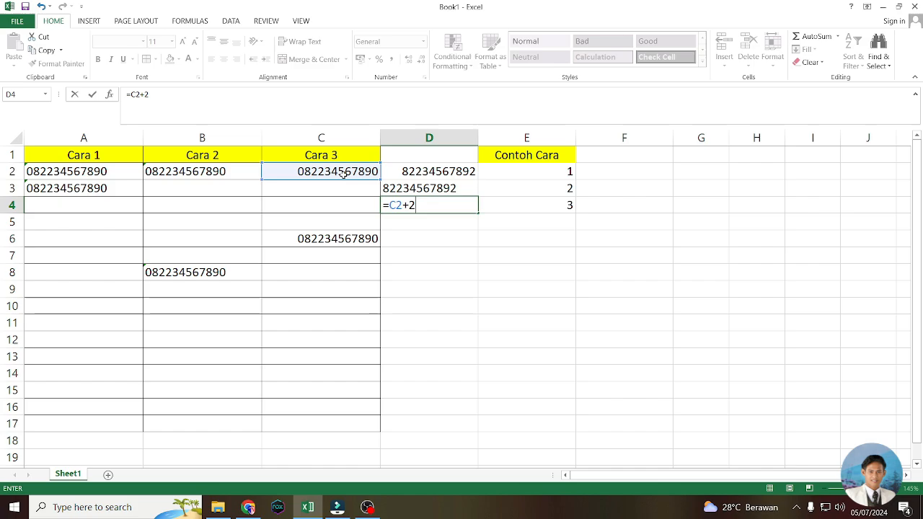
pyautogui.press('Return')
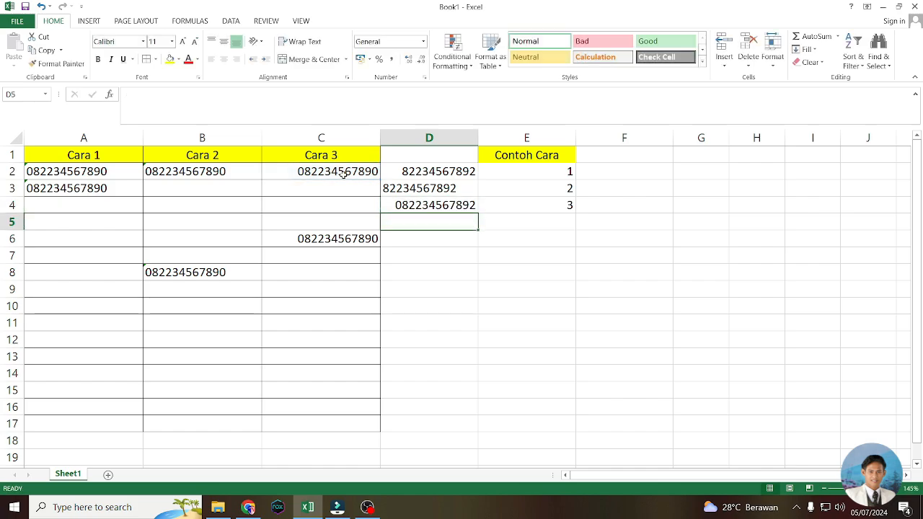
pyautogui.click(446, 251)
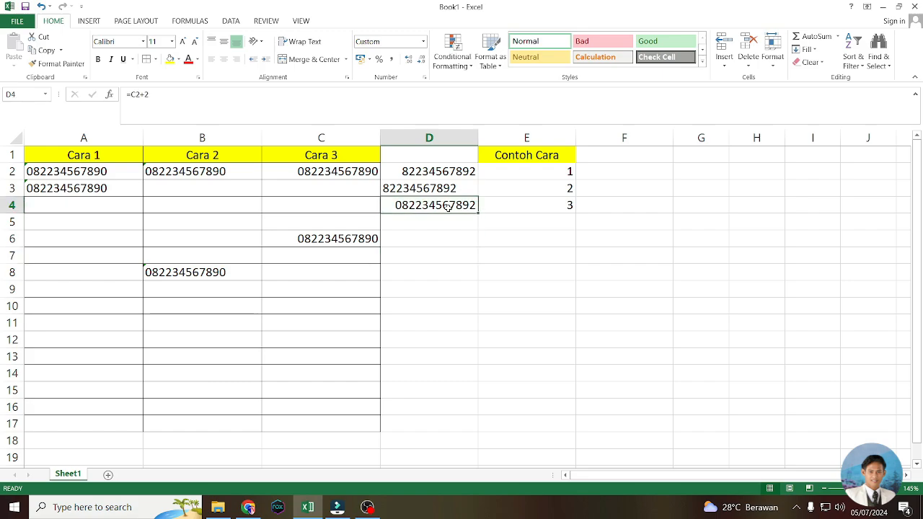
pyautogui.click(448, 207)
pyautogui.moveTo(330, 173); pyautogui.dragTo(336, 322)
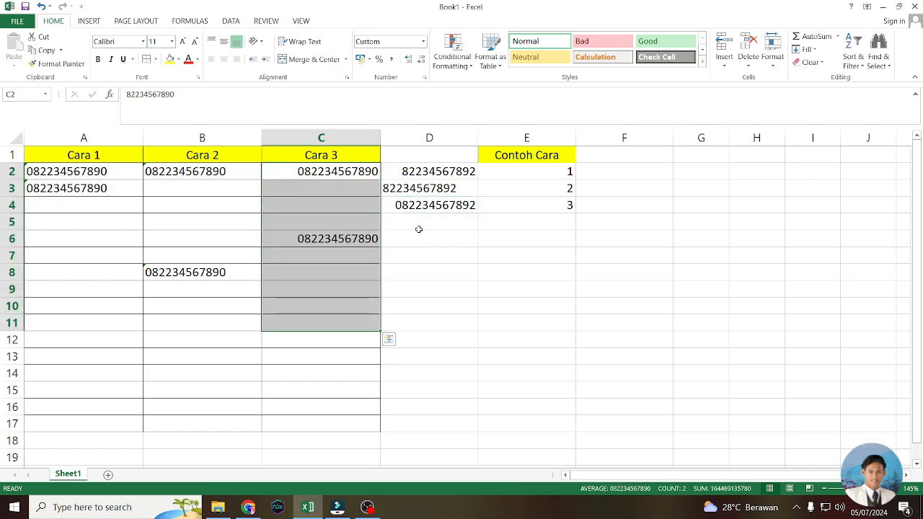
pyautogui.click(422, 208)
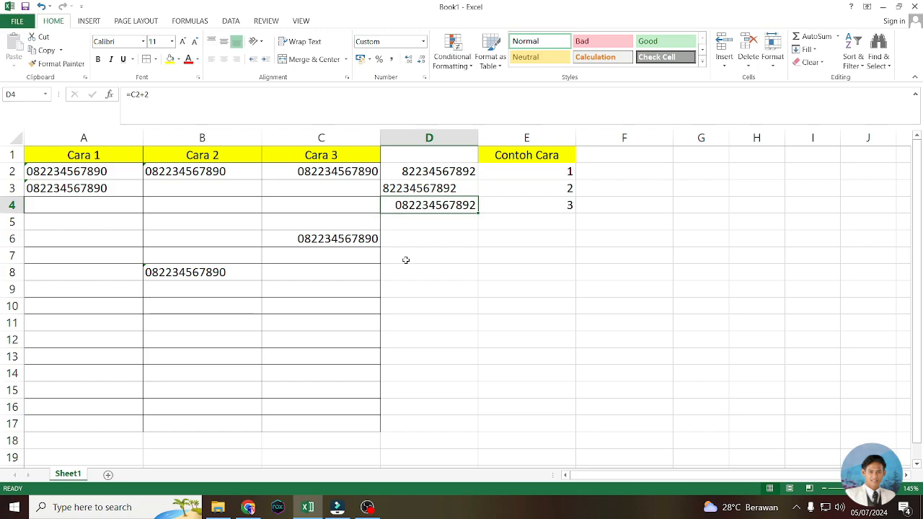
# Step: Enter an 11-digit and a 10-digit phone number in C7 and C8, confirming both pad to twelve digits
pyautogui.click(353, 260)
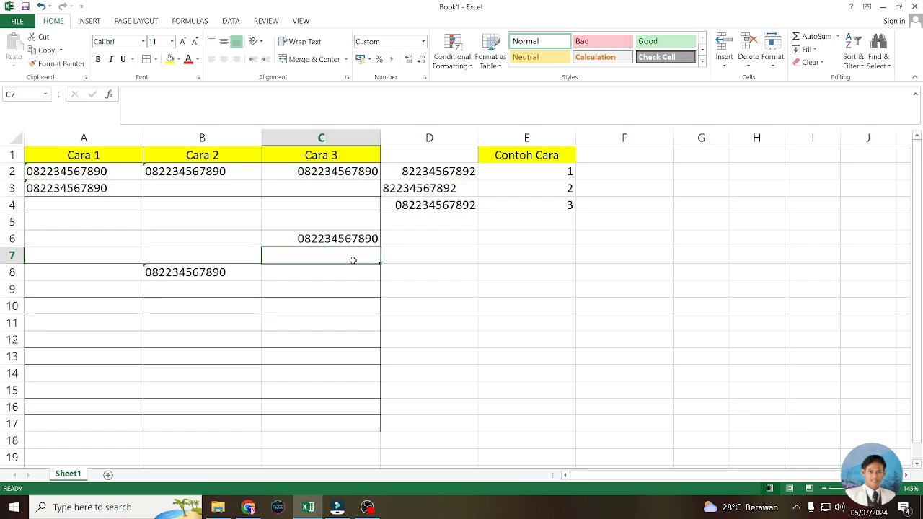
pyautogui.write('08')
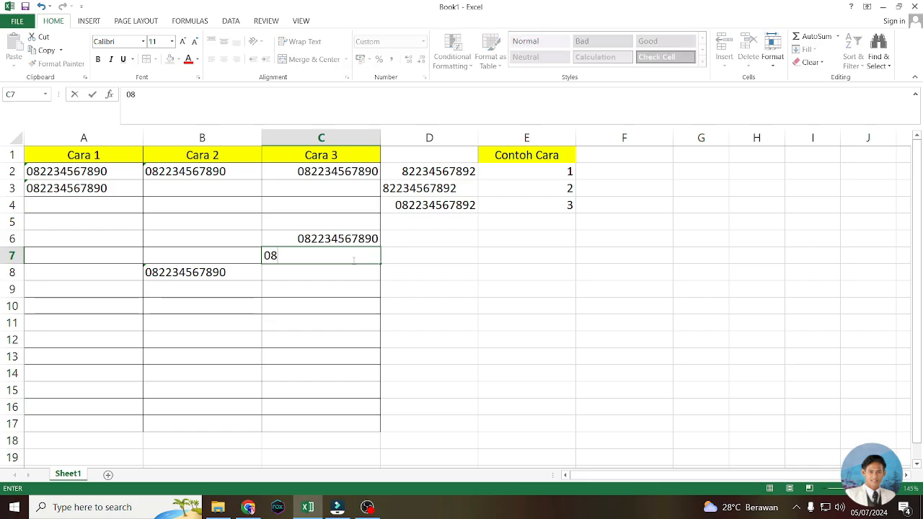
pyautogui.write('22345')
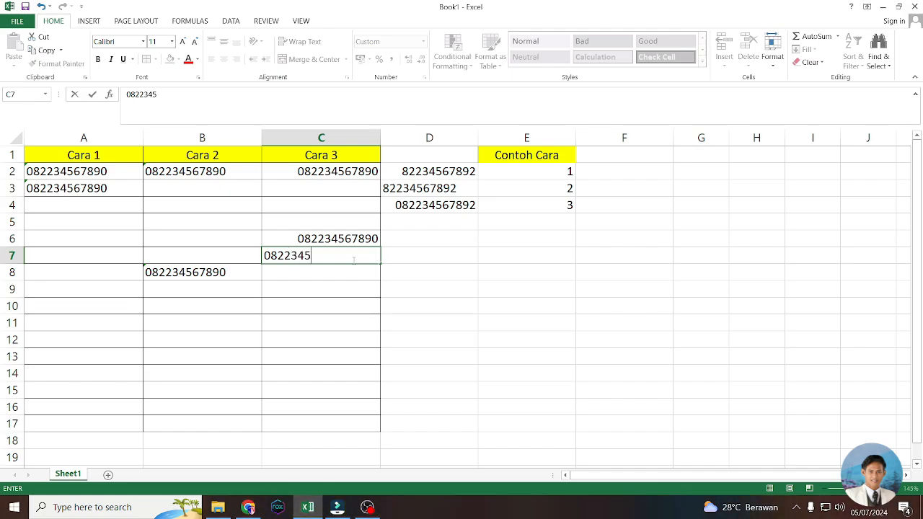
pyautogui.write('6789')
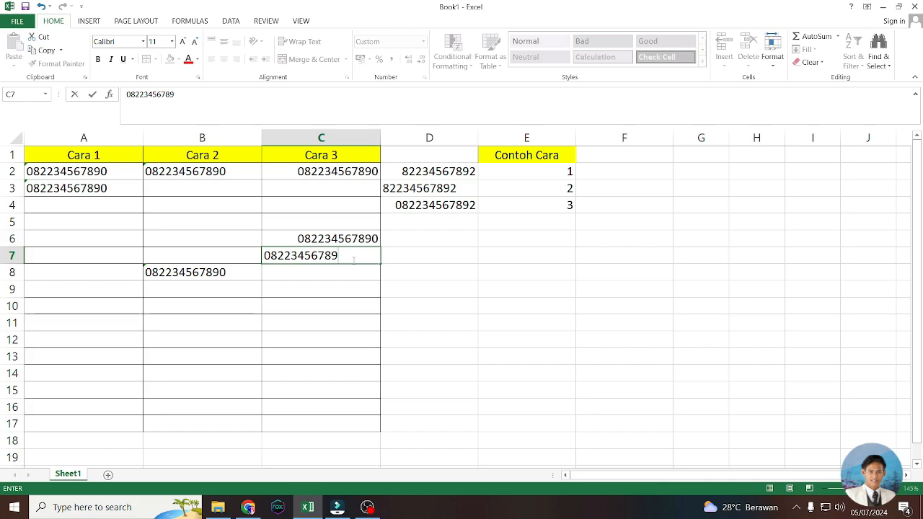
pyautogui.press('Return')
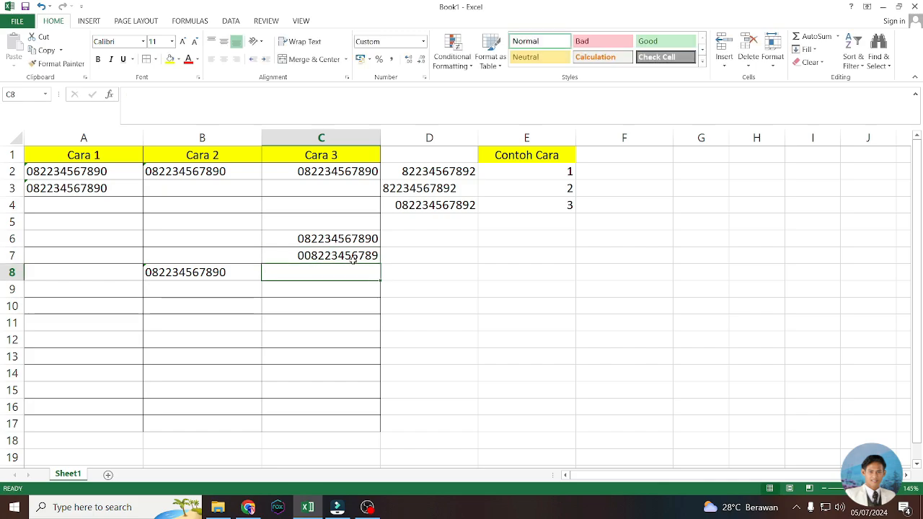
pyautogui.click(306, 259)
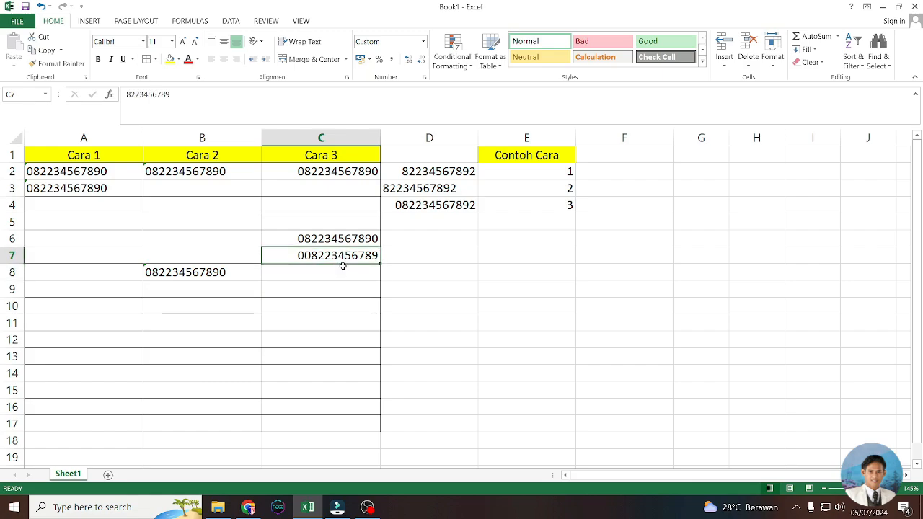
pyautogui.click(343, 272)
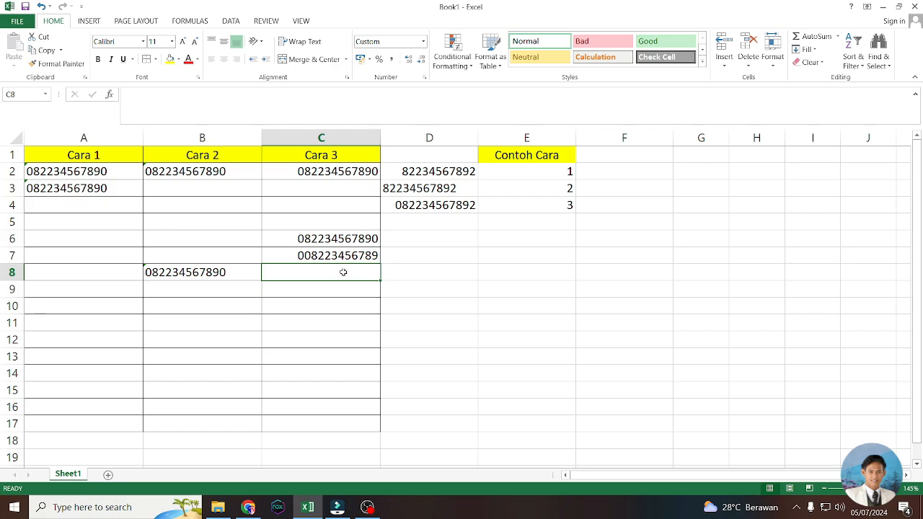
pyautogui.write('08')
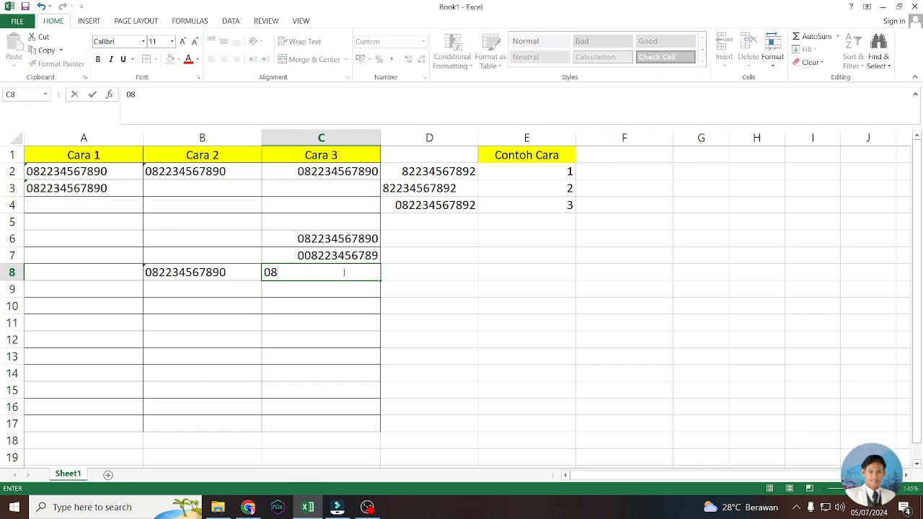
pyautogui.write('22345678')
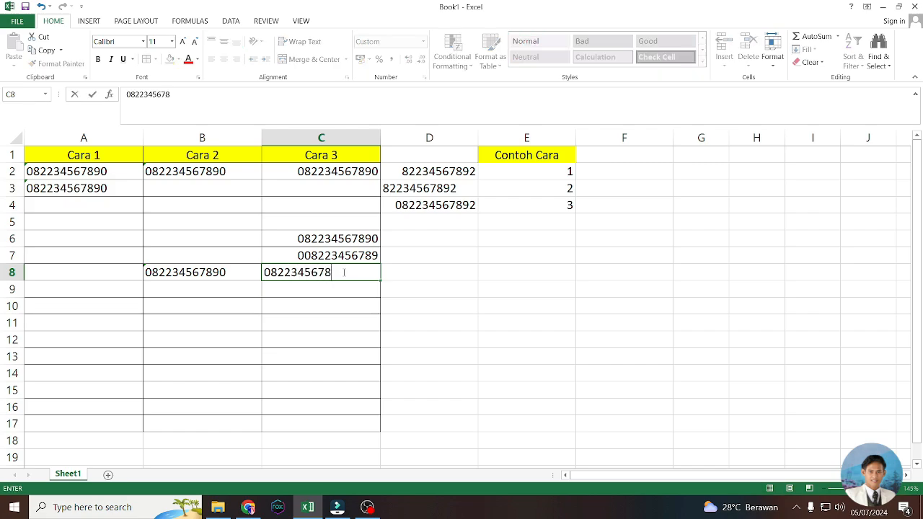
pyautogui.press('Return')
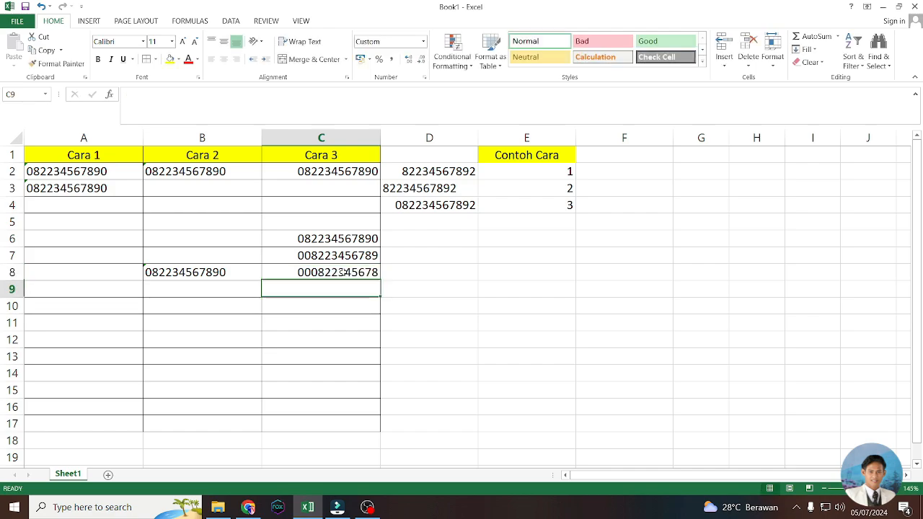
pyautogui.click(299, 272)
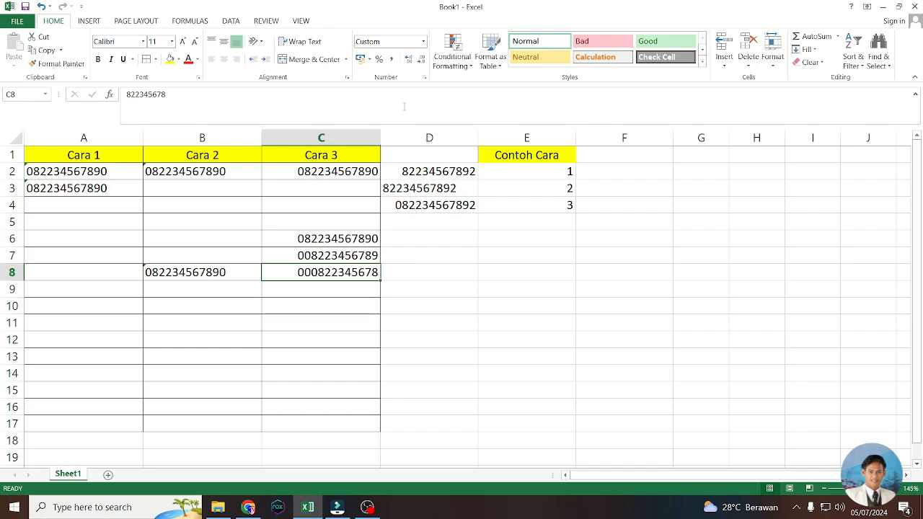
pyautogui.hotkey('ctrl', '1')
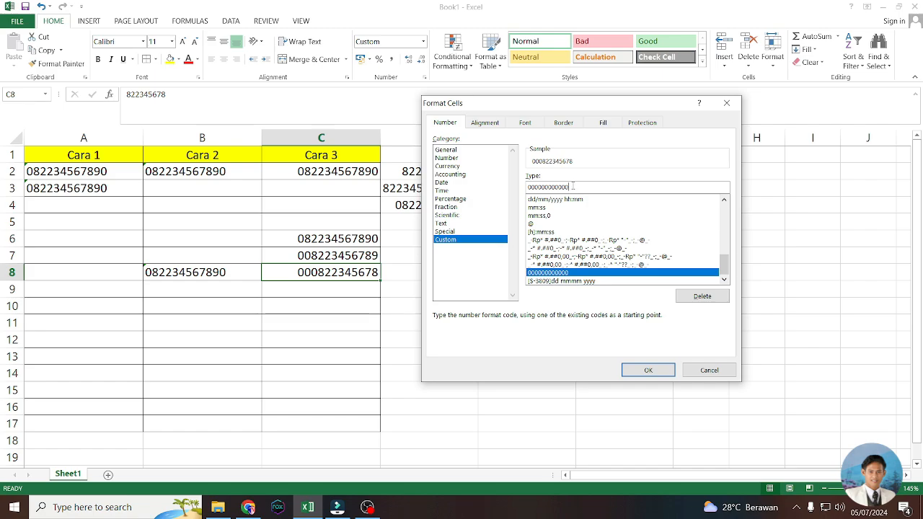
pyautogui.moveTo(573, 187); pyautogui.dragTo(528, 187)
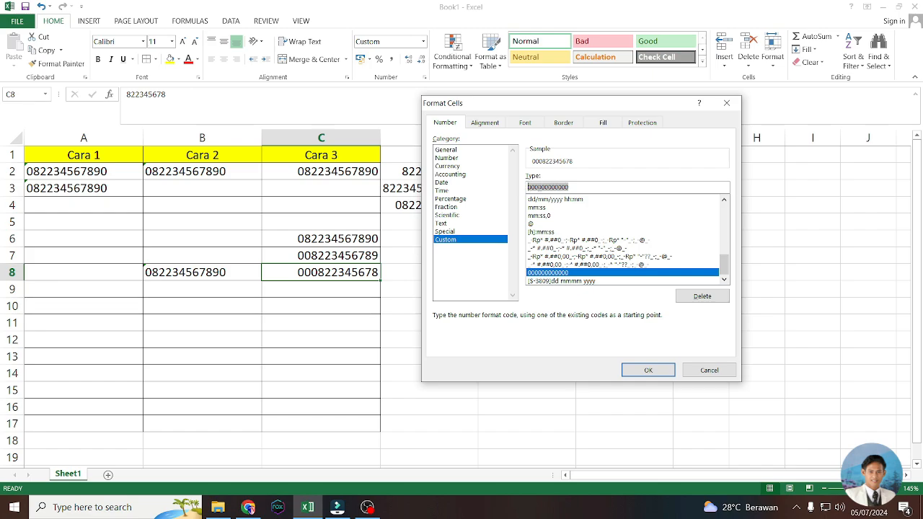
pyautogui.moveTo(537, 187); pyautogui.dragTo(579, 186)
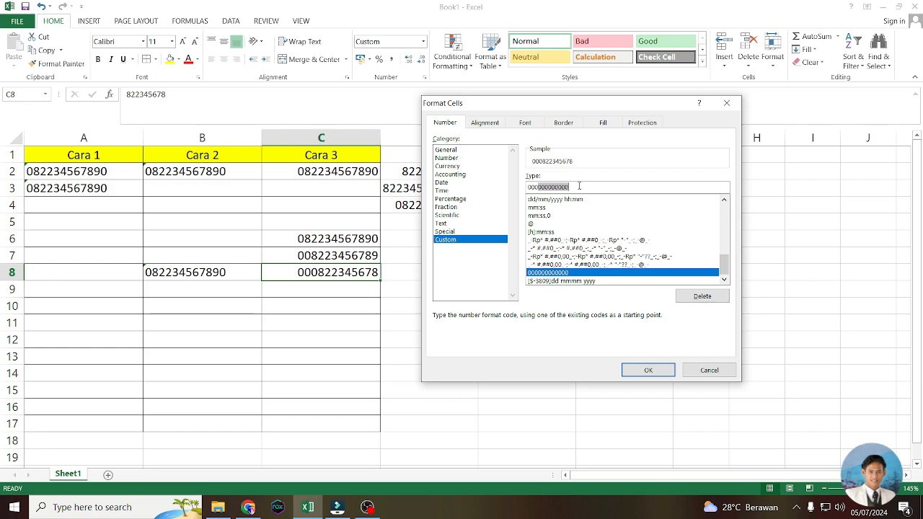
pyautogui.click(699, 371)
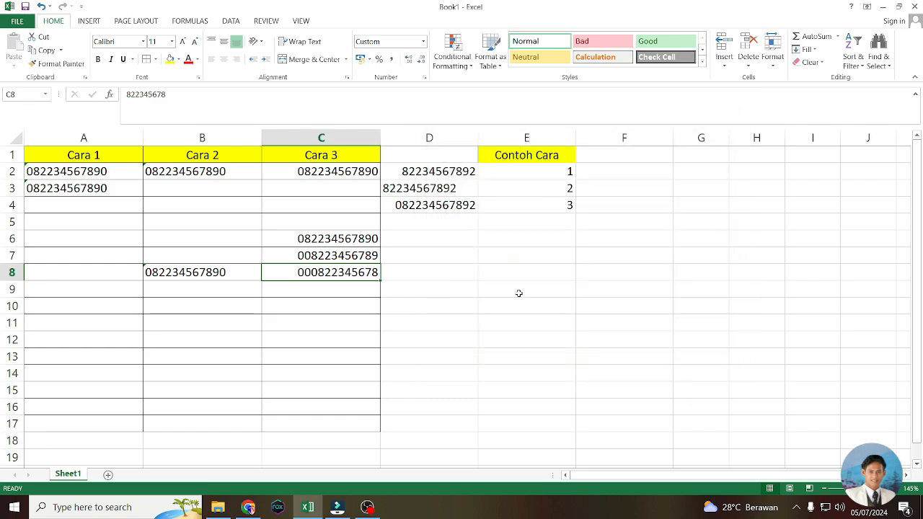
pyautogui.click(508, 275)
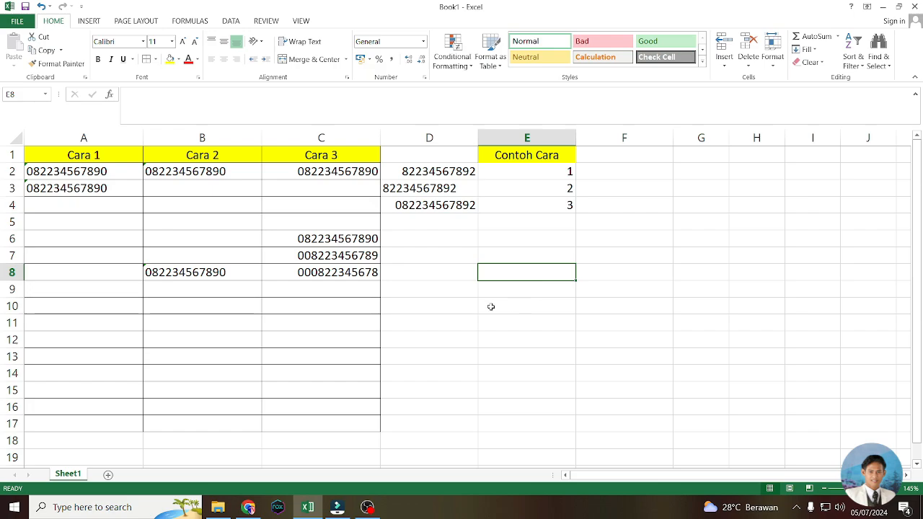
pyautogui.click(453, 304)
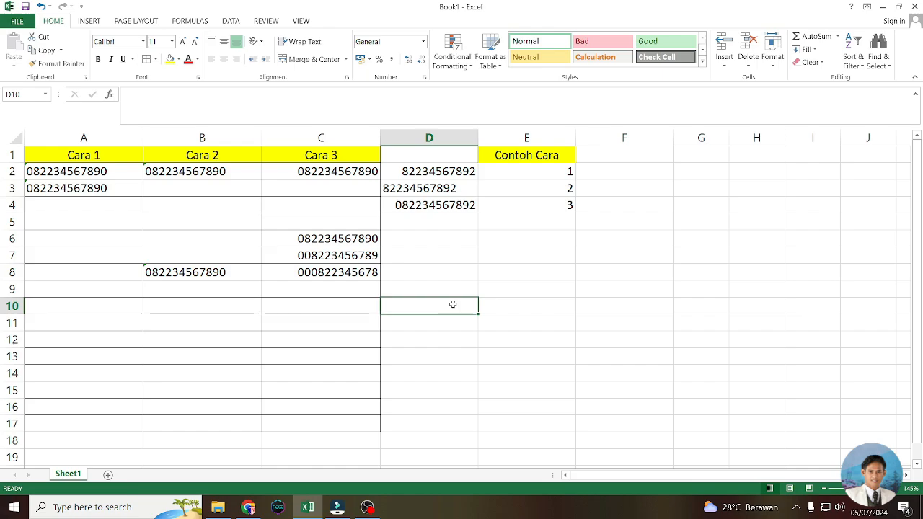